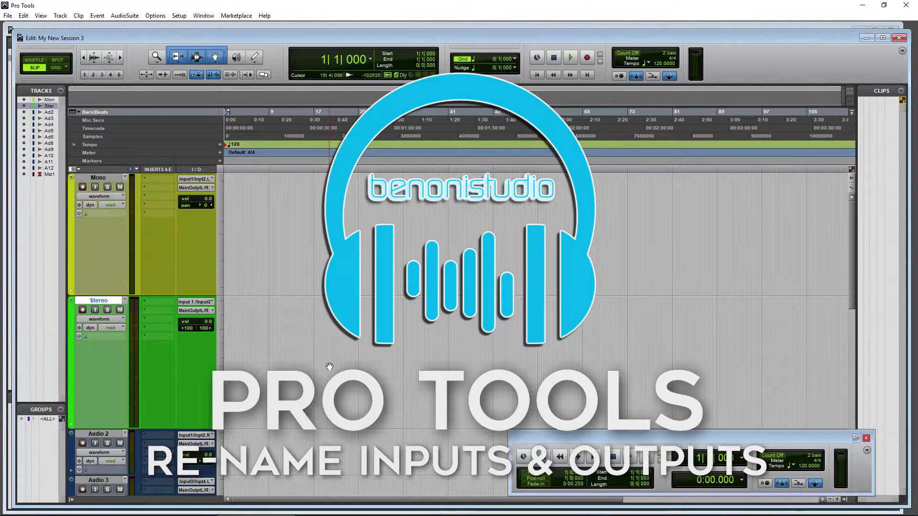
# Step: Inspect the Mono and Stereo tracks' input menus without changing either input
pyautogui.click(209, 184)
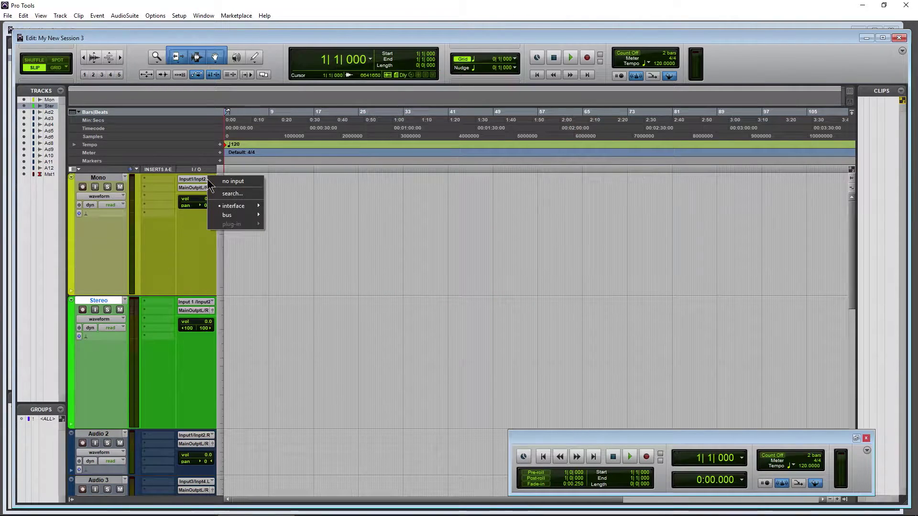
pyautogui.moveTo(237, 207)
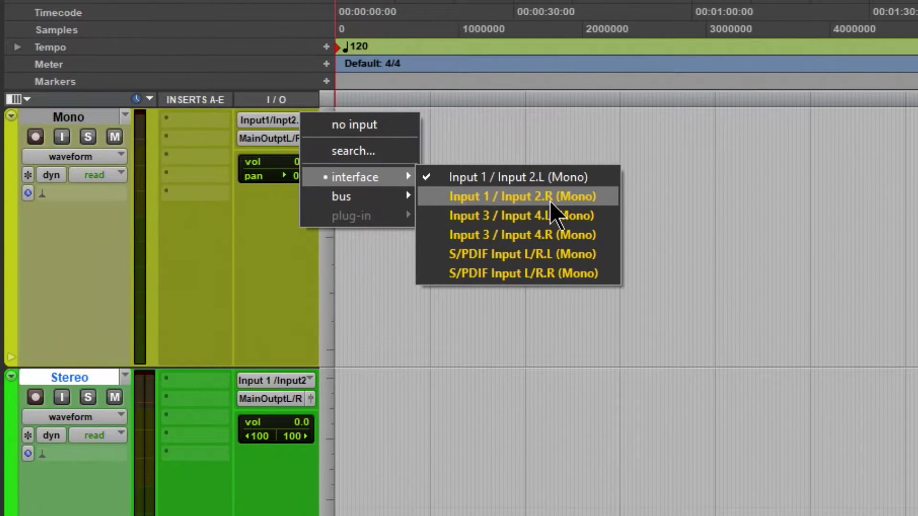
pyautogui.click(272, 279)
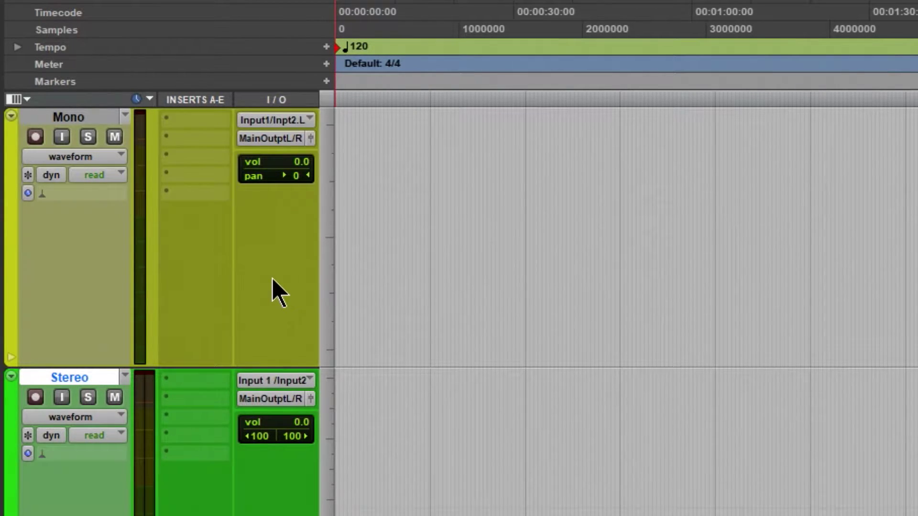
pyautogui.click(280, 381)
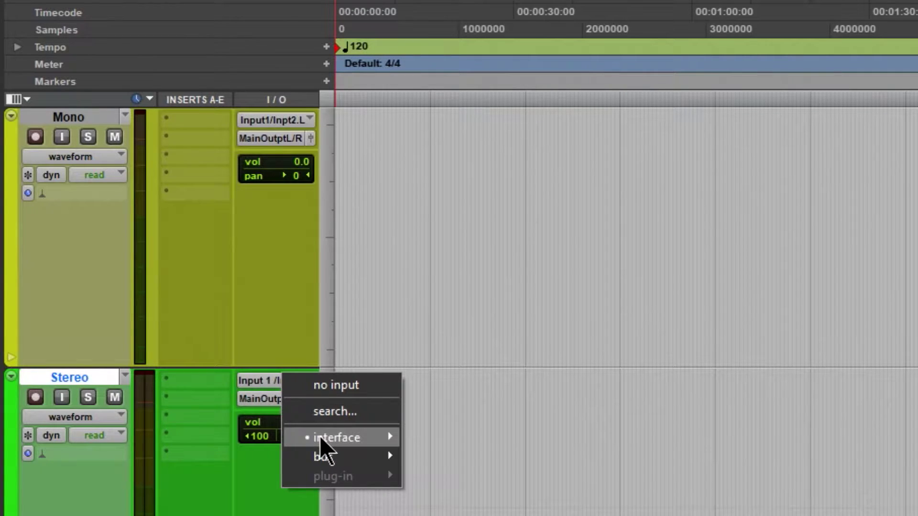
pyautogui.moveTo(335, 438)
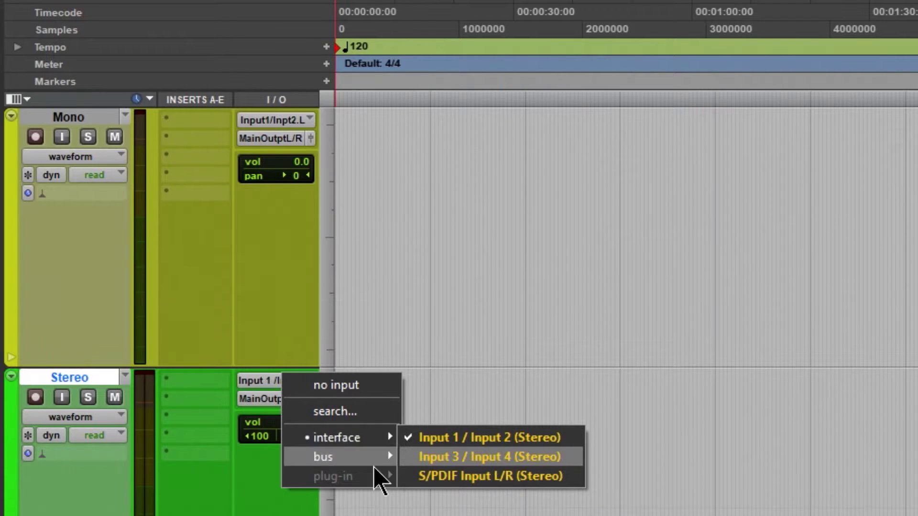
pyautogui.press('Escape')
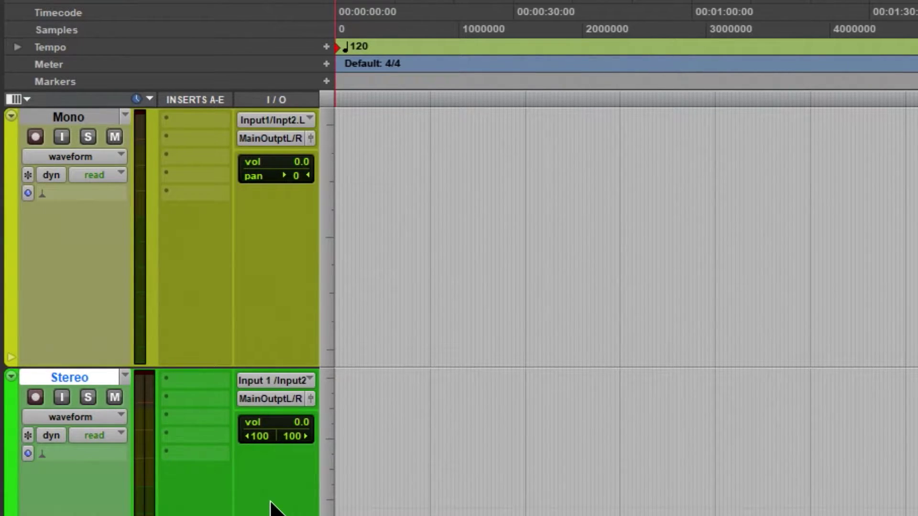
# Step: In I/O Setup, sort the bus list by mapping to output and apply it with OK
pyautogui.click(378, 27)
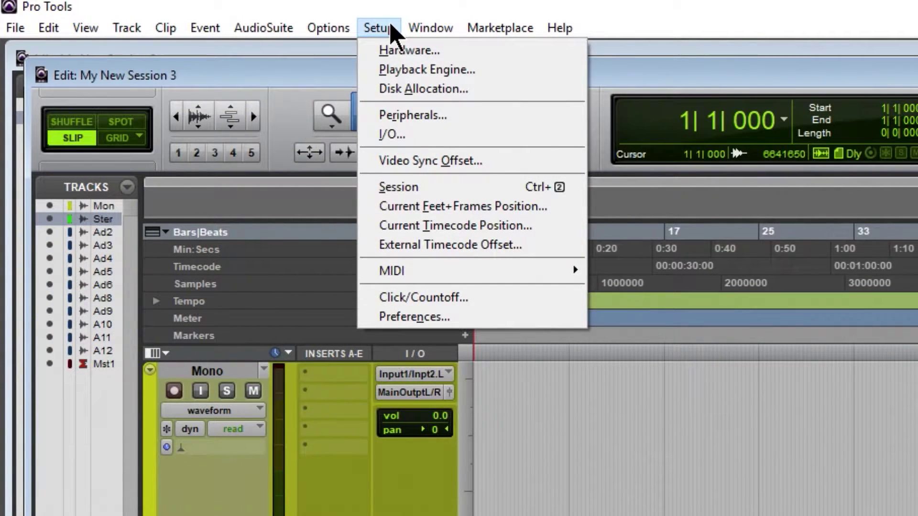
pyautogui.click(390, 136)
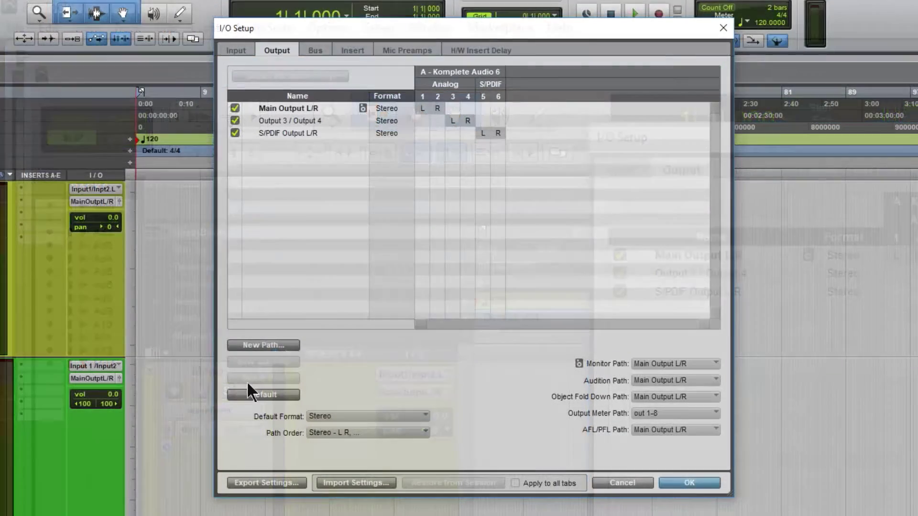
pyautogui.click(254, 392)
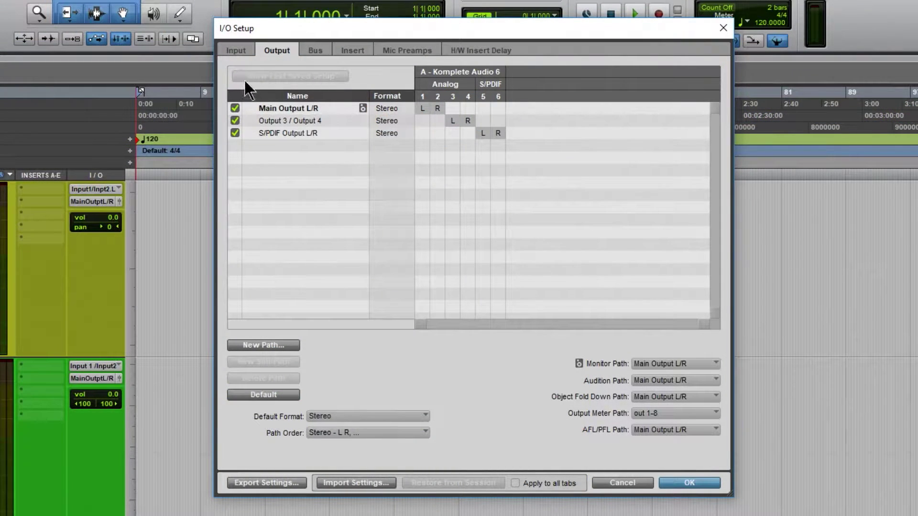
pyautogui.click(236, 52)
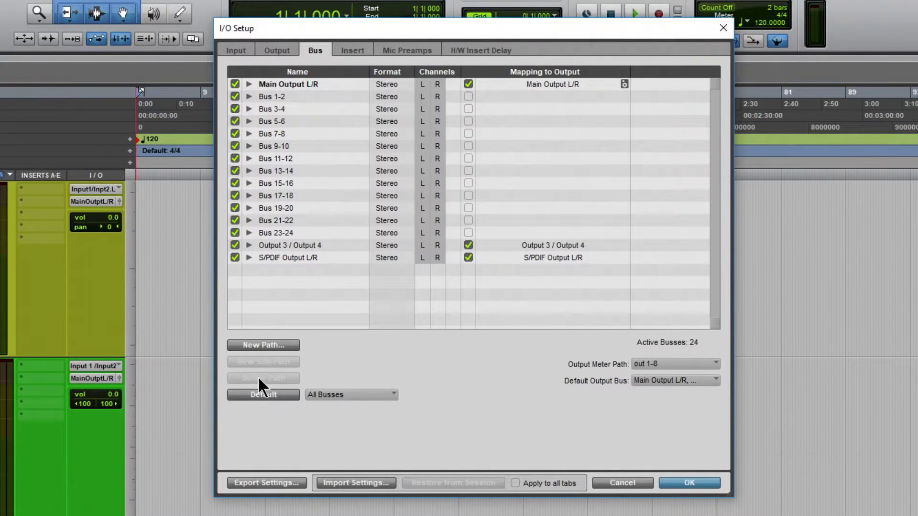
pyautogui.click(262, 393)
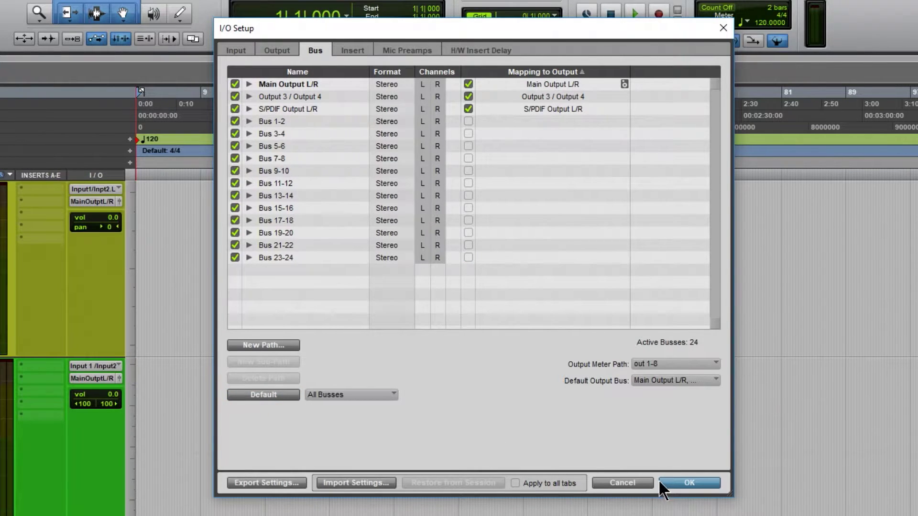
pyautogui.click(683, 483)
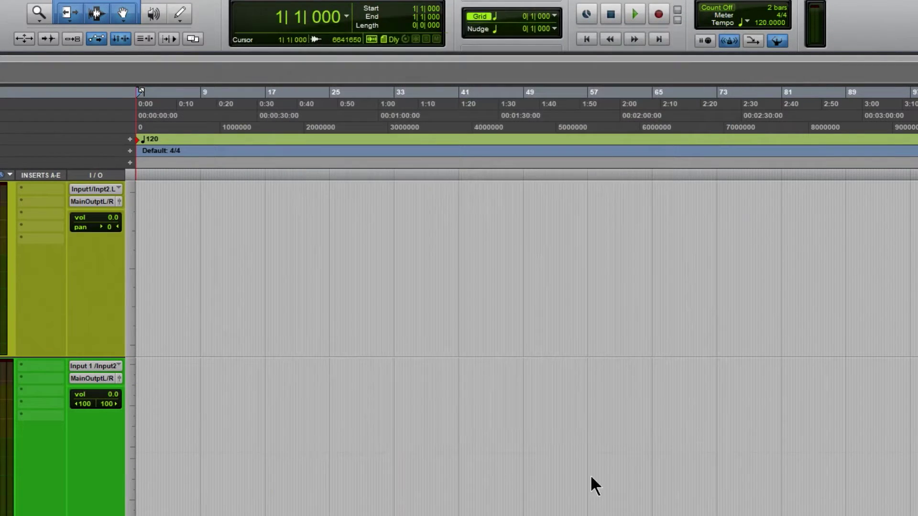
# Step: Check the Mono track's input menu again, leaving its input unchanged
pyautogui.click(106, 188)
pyautogui.moveTo(152, 231)
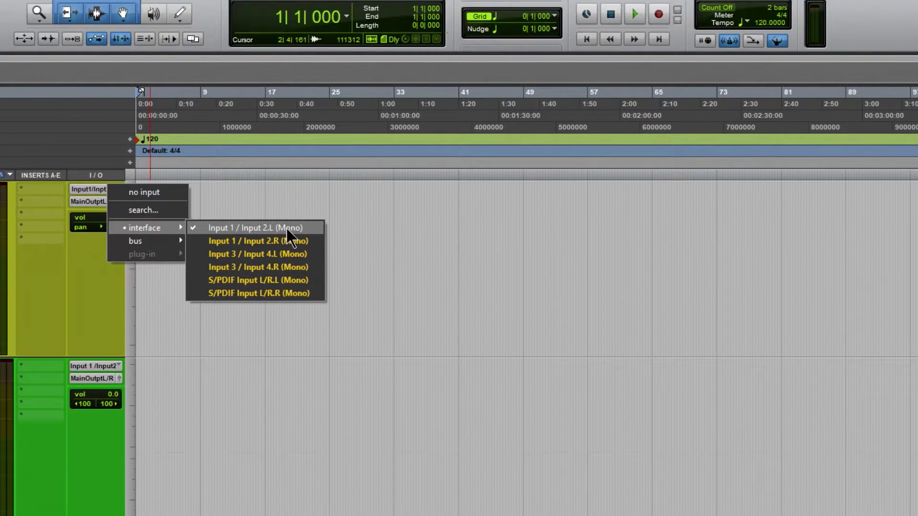
pyautogui.click(47, 300)
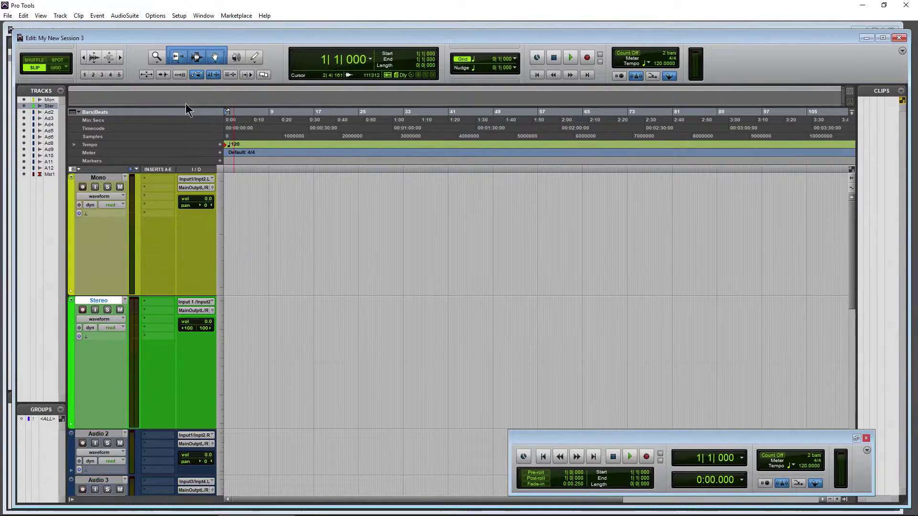
pyautogui.click(179, 17)
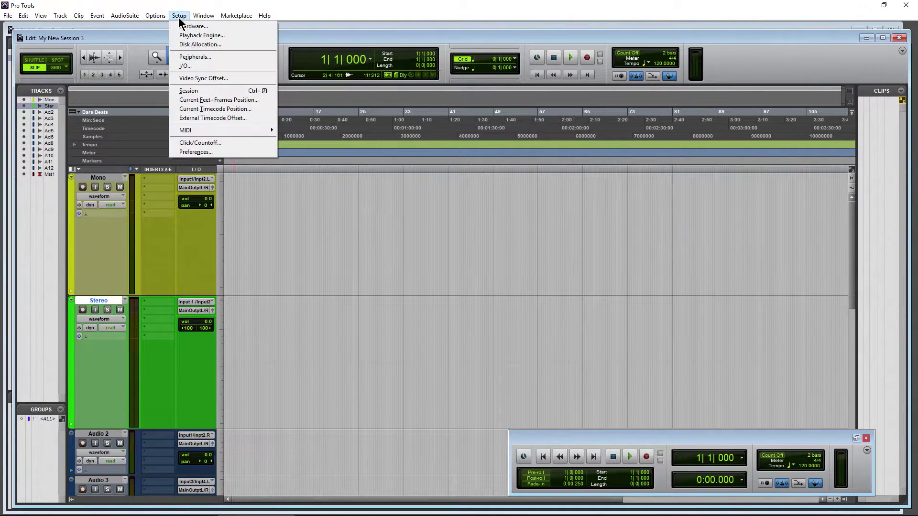
pyautogui.click(189, 67)
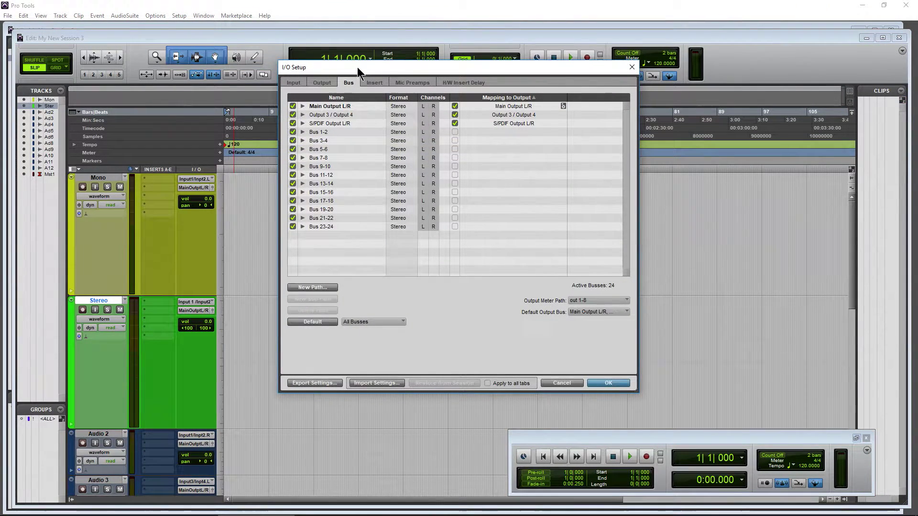
pyautogui.click(304, 89)
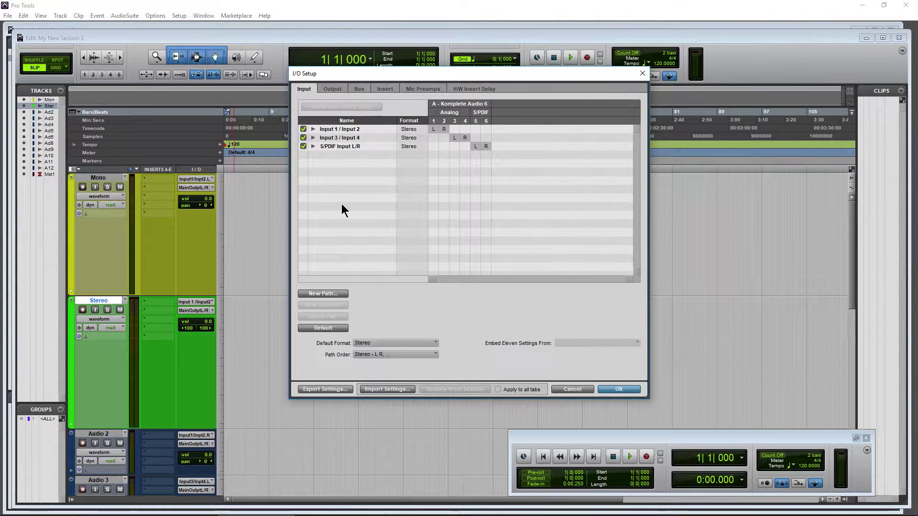
pyautogui.click(568, 389)
pyautogui.click(179, 16)
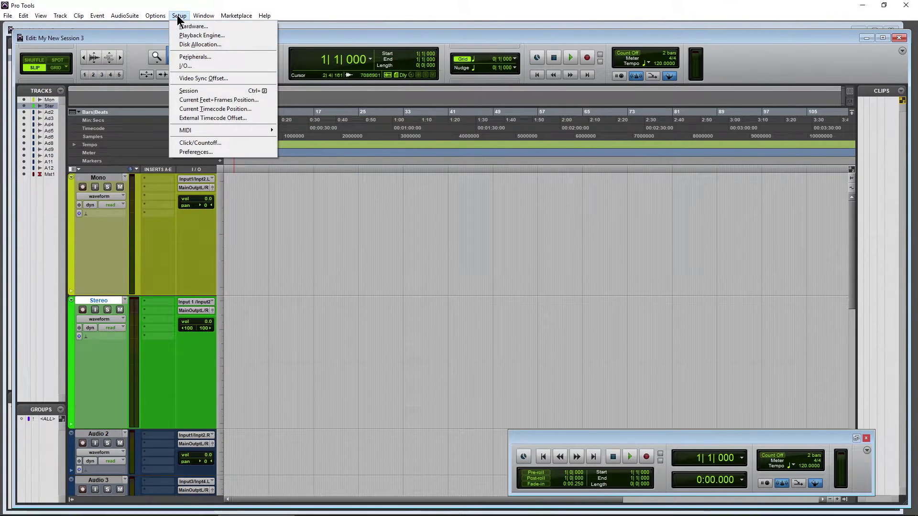
pyautogui.click(182, 35)
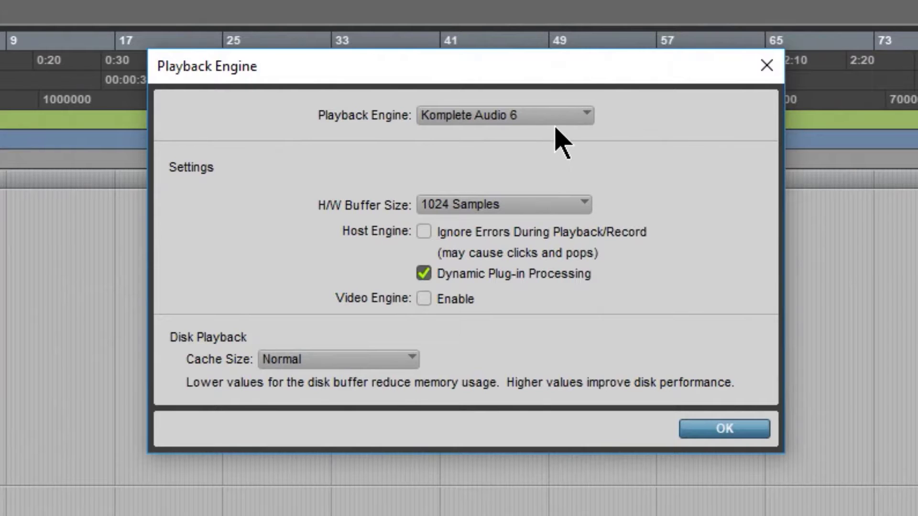
pyautogui.click(584, 116)
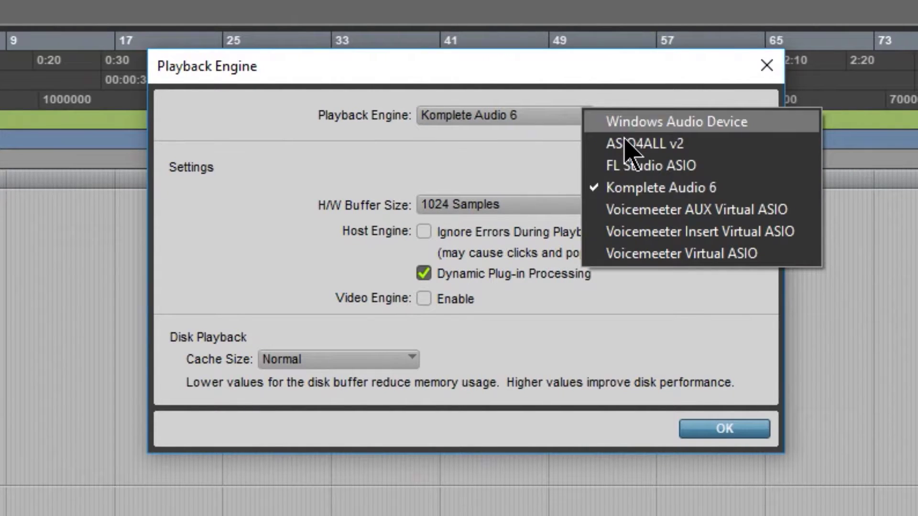
pyautogui.click(282, 178)
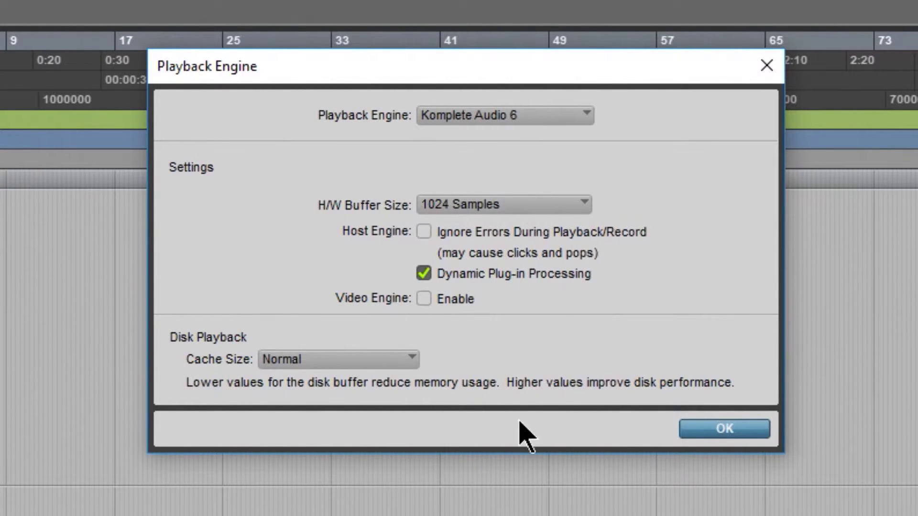
pyautogui.click(712, 430)
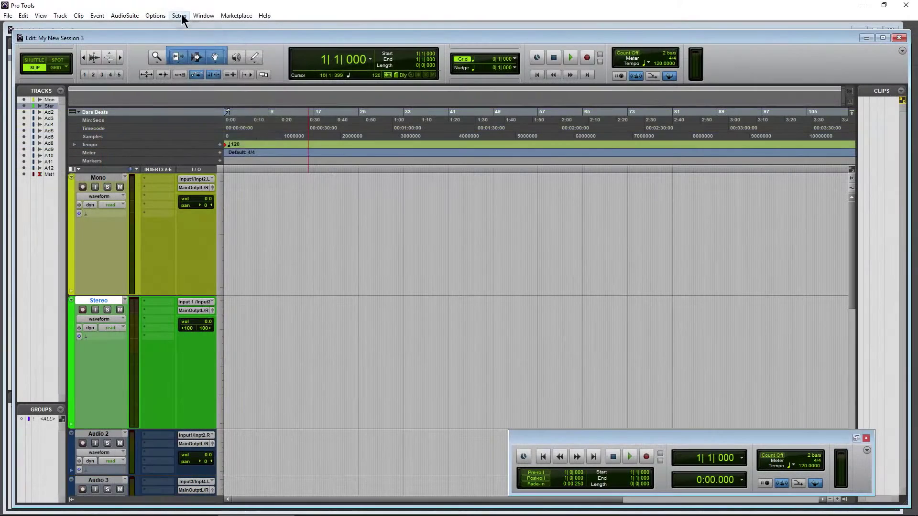
# Step: Open I/O Setup and expand the Input 1/2, Input 3/4 and S/PDIF input paths
pyautogui.click(180, 16)
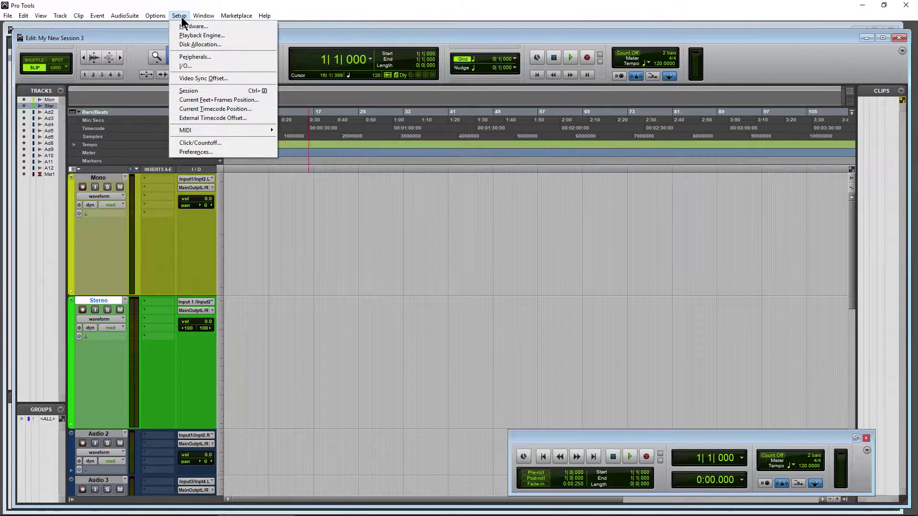
pyautogui.click(189, 65)
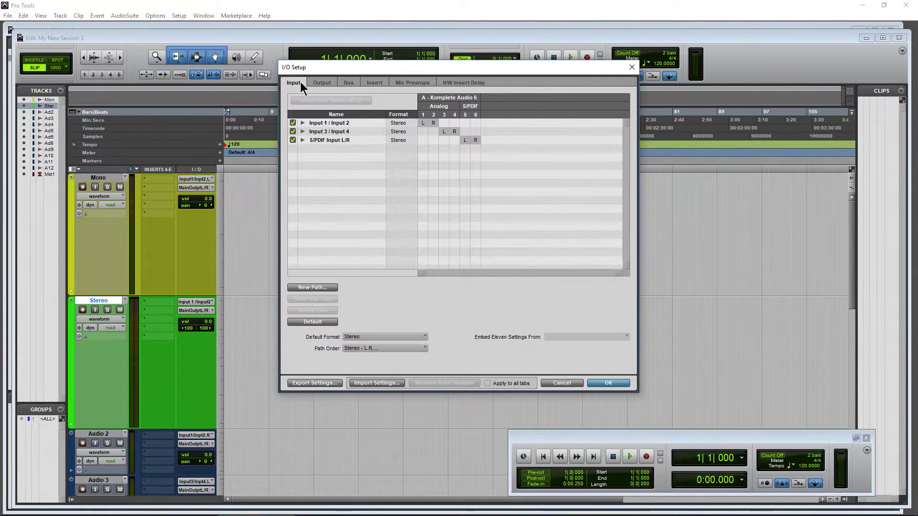
pyautogui.click(302, 122)
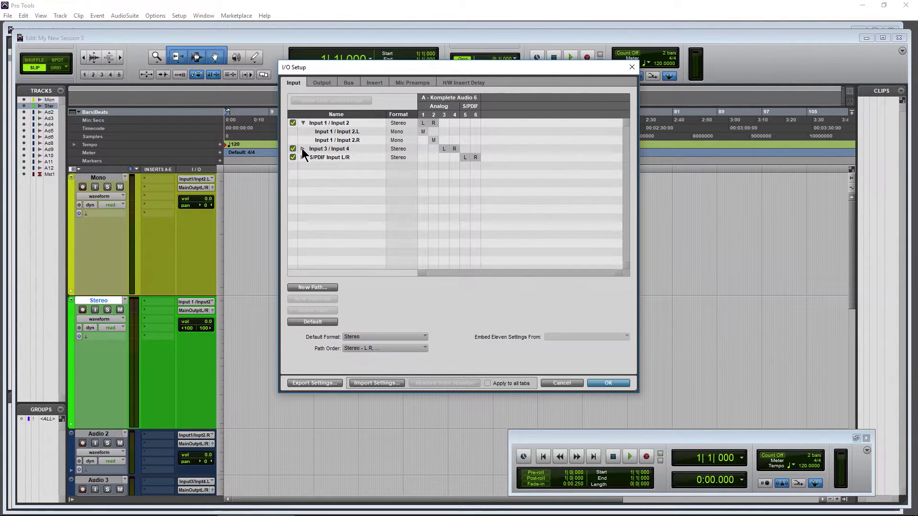
pyautogui.click(302, 148)
pyautogui.click(302, 174)
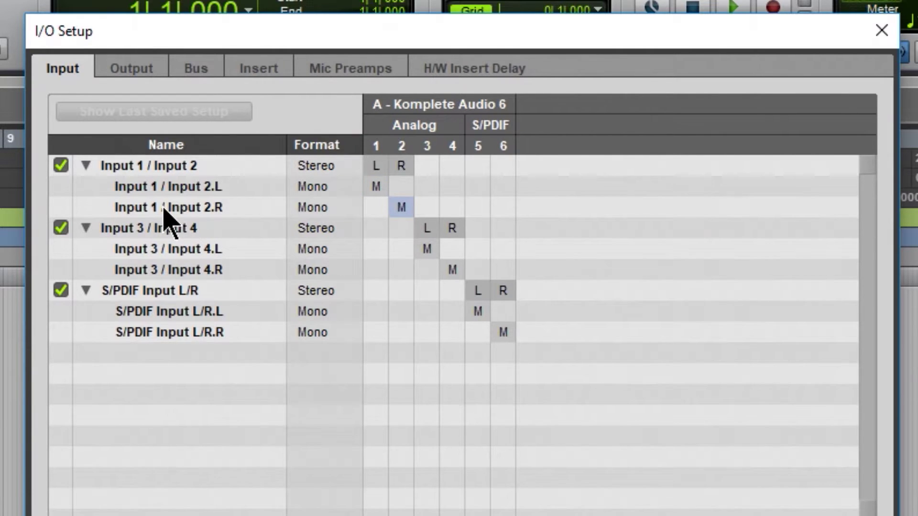
# Step: Select the Input 1 / Input 2.L sub-path, then the Input 1/2 and Input 3/4 path groups
pyautogui.click(186, 189)
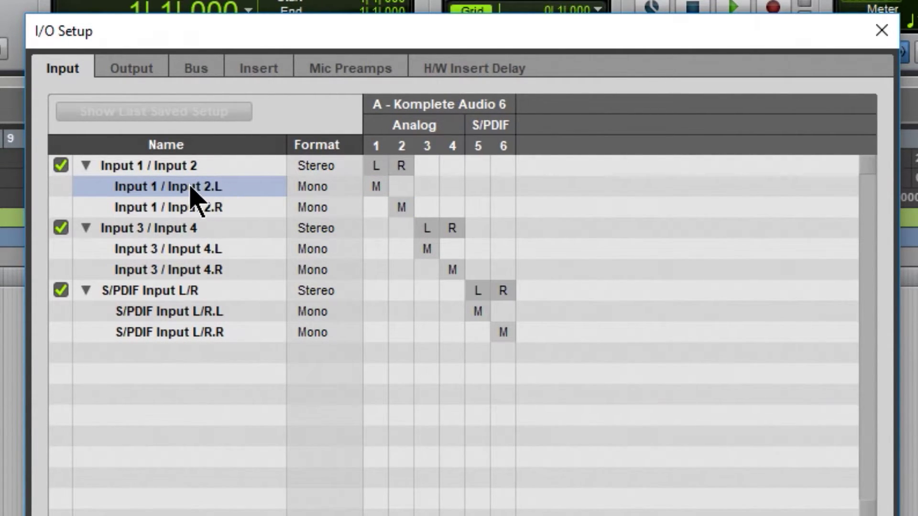
pyautogui.click(189, 168)
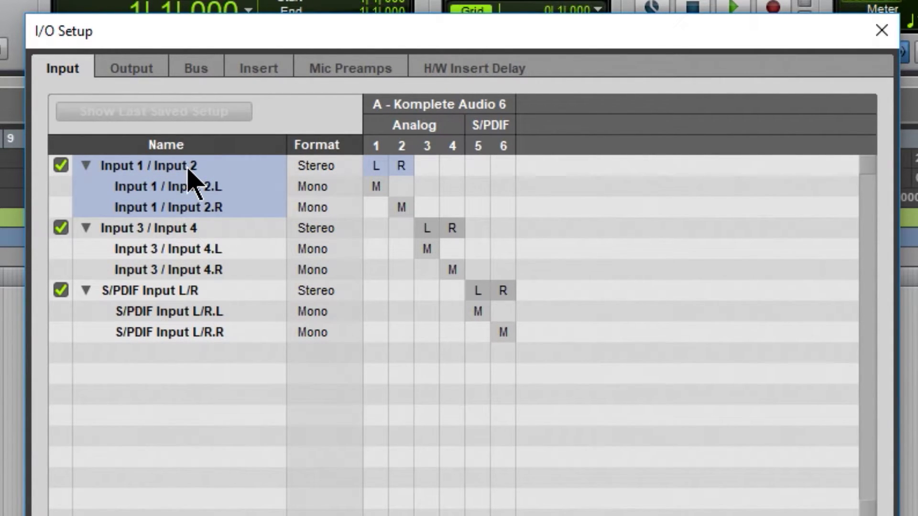
pyautogui.click(173, 227)
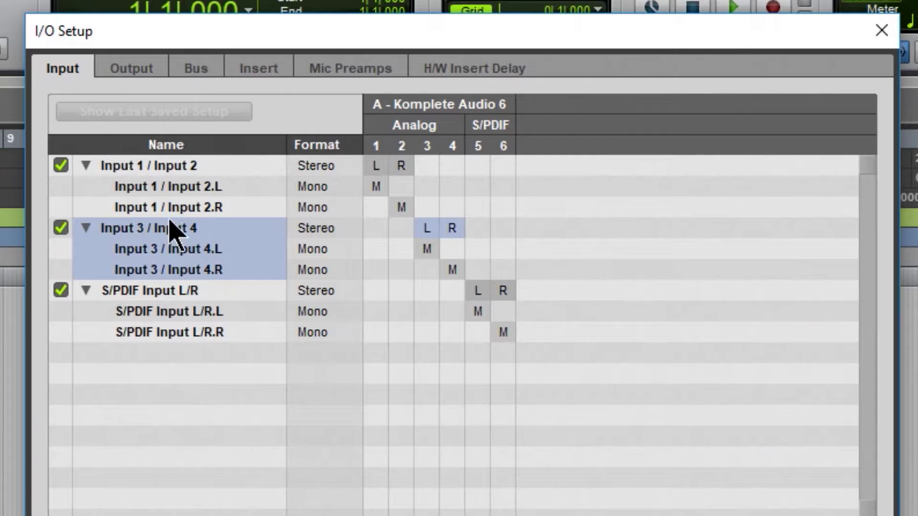
# Step: Rename the Input 1 / Input 2 mono sub-paths to Input 1 and Input 2
pyautogui.click(184, 188)
pyautogui.doubleClick(226, 186)
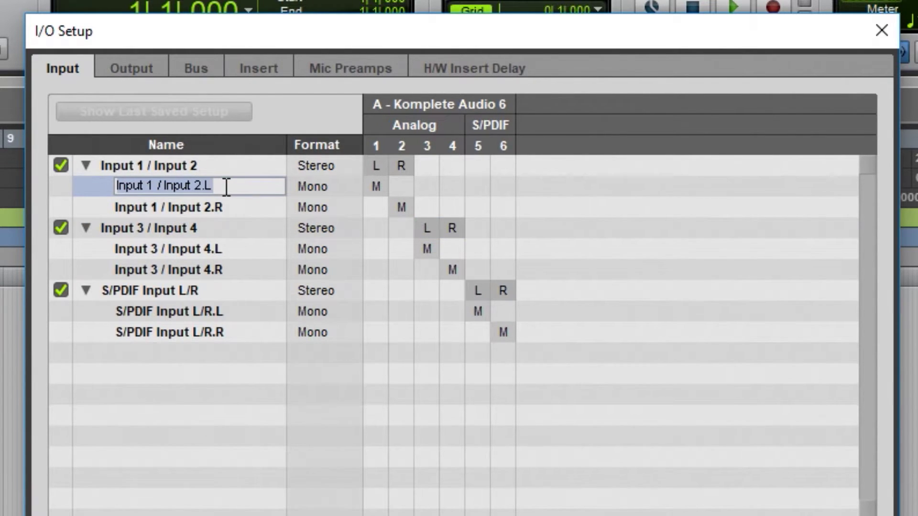
pyautogui.click(226, 187)
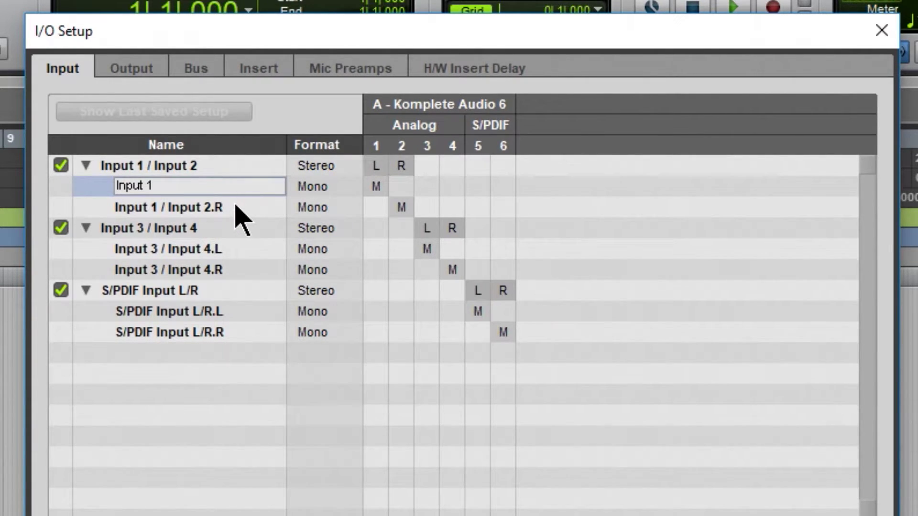
pyautogui.click(232, 206)
pyautogui.doubleClick(234, 207)
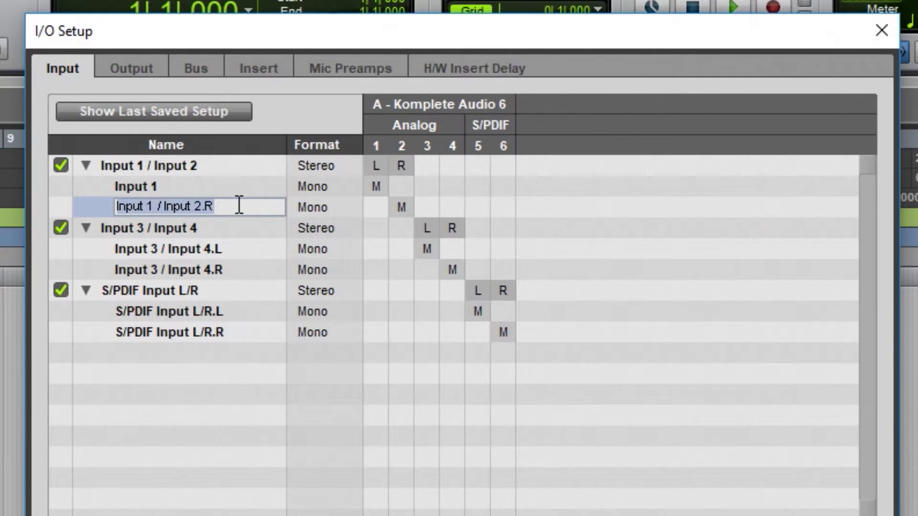
pyautogui.click(239, 206)
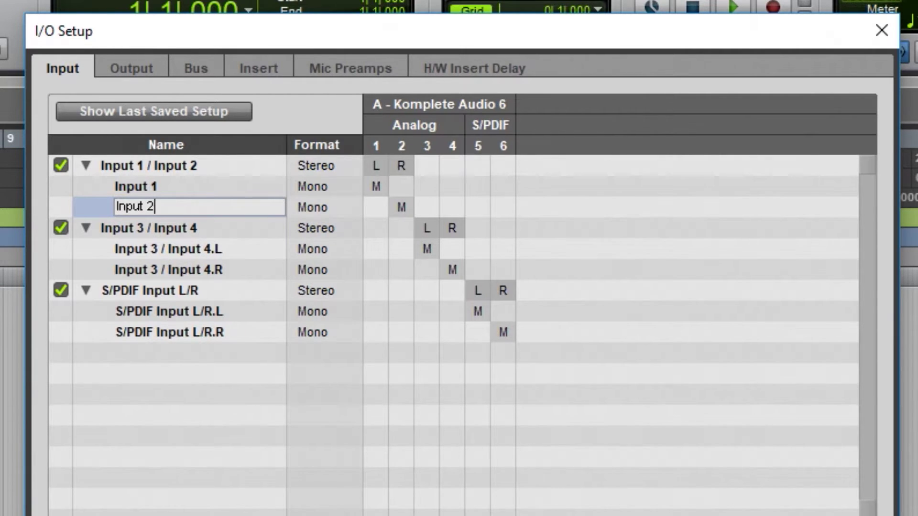
pyautogui.click(227, 249)
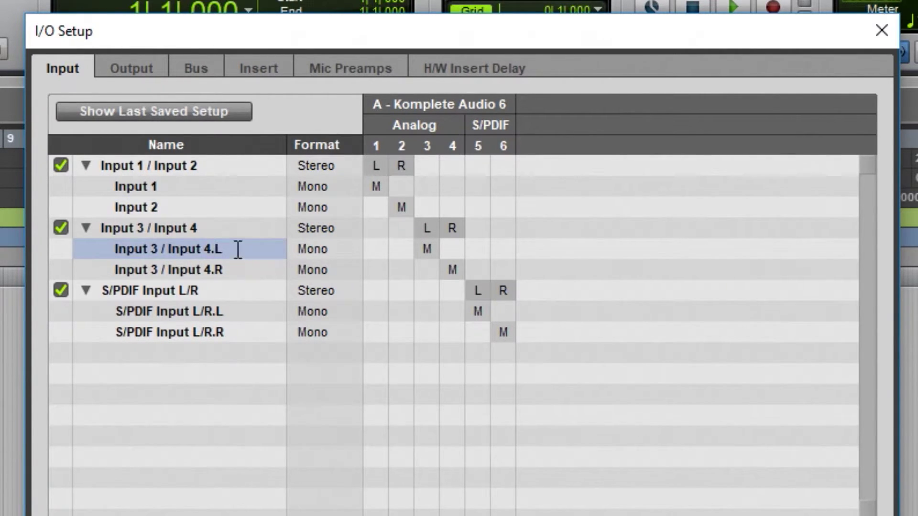
# Step: Rename the Input 3 sub-path and the S/PDIF sub-paths to S/PDIF Input L and S/PDIF Input R
pyautogui.click(238, 249)
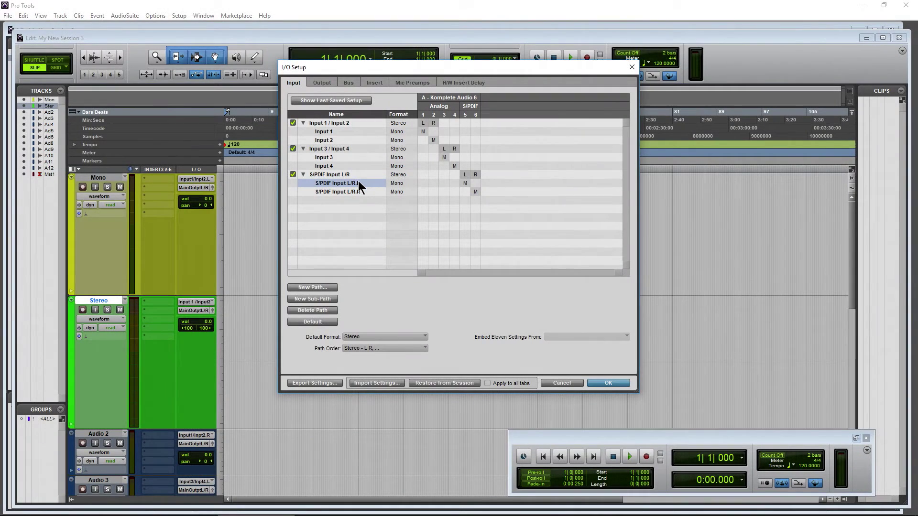
pyautogui.click(358, 183)
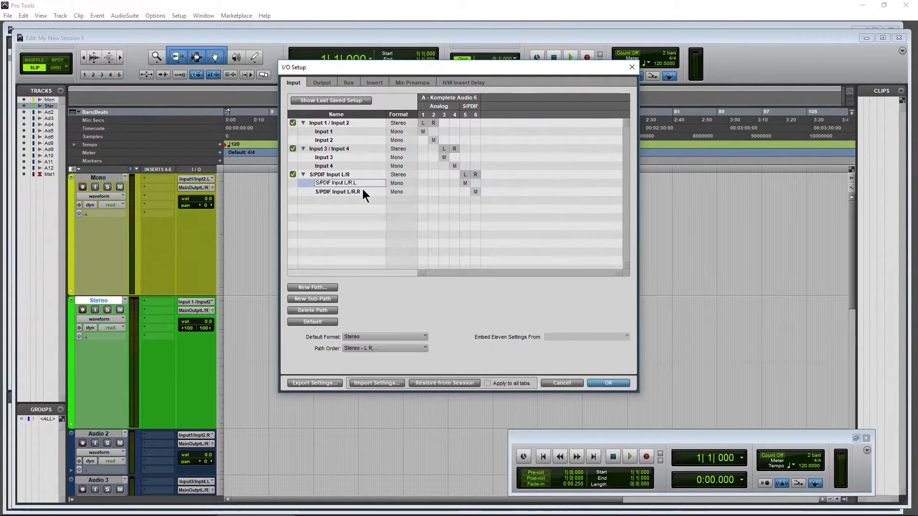
pyautogui.press('BackSpace')
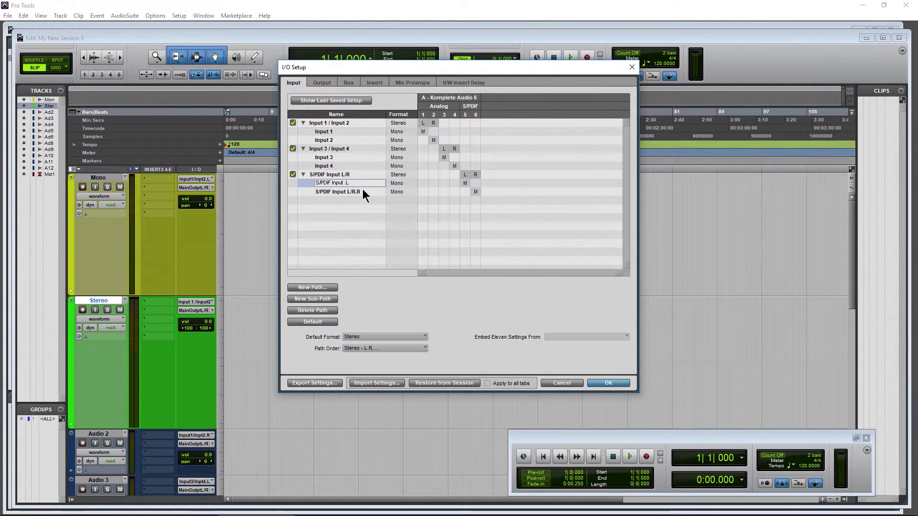
pyautogui.press('BackSpace')
pyautogui.click(362, 190)
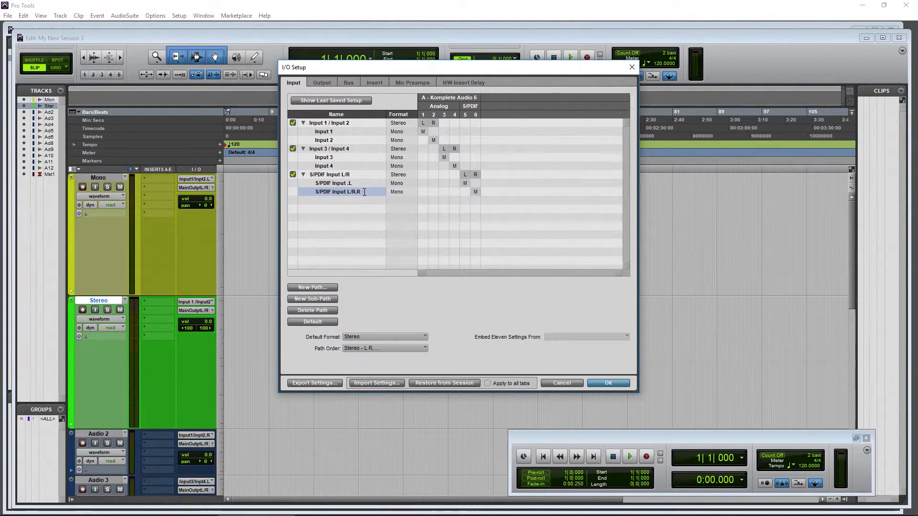
pyautogui.click(368, 191)
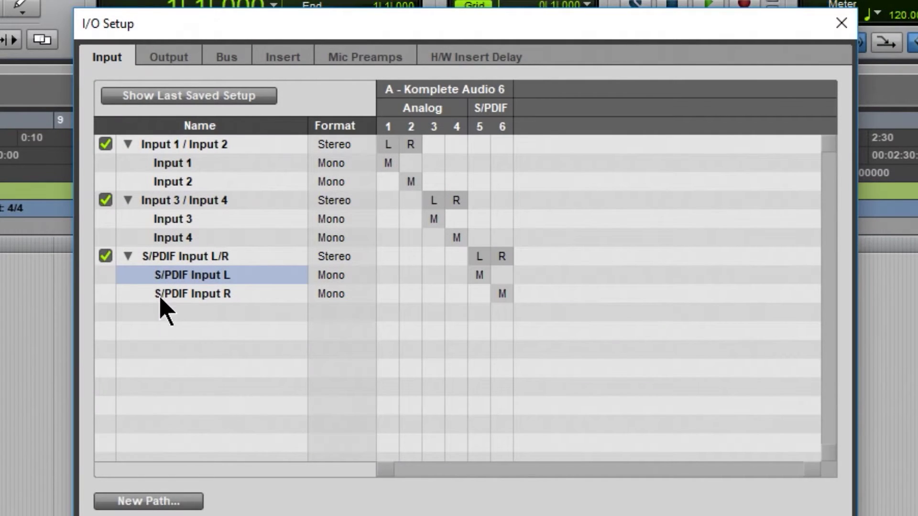
# Step: Collapse all three input paths, then re-expand Input 1 / Input 2
pyautogui.click(127, 256)
pyautogui.click(128, 201)
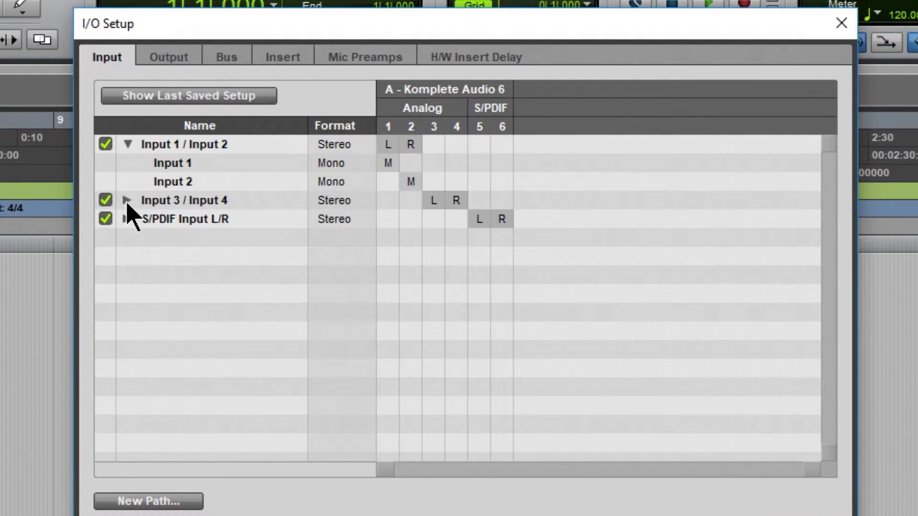
pyautogui.click(128, 144)
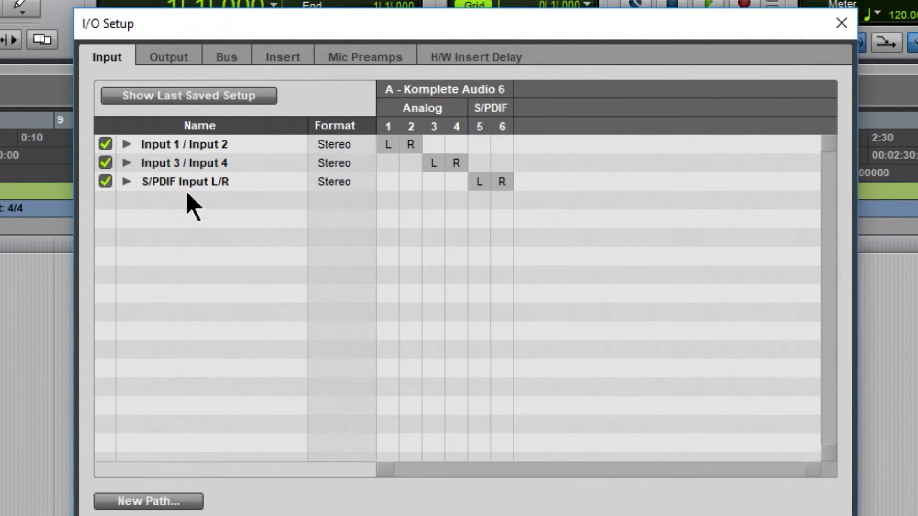
pyautogui.click(128, 145)
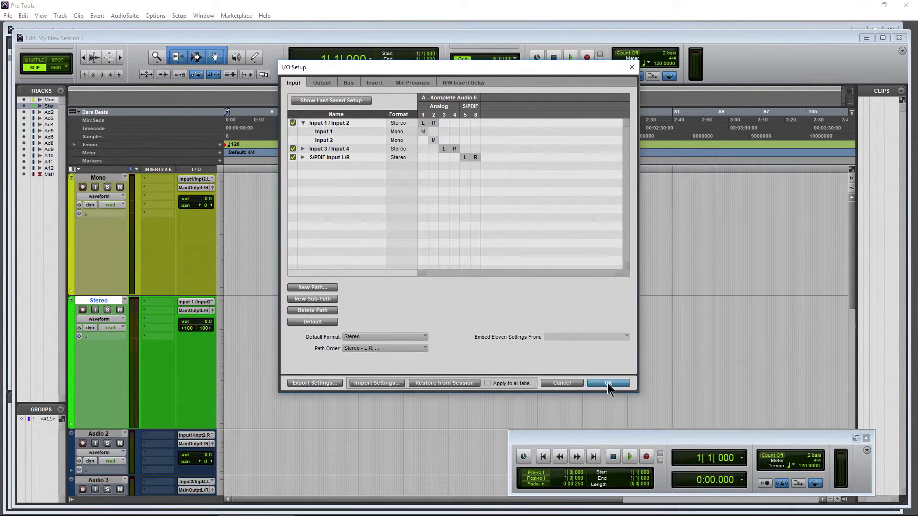
# Step: Apply the renamed inputs with OK and review the Stereo track's input choices
pyautogui.click(607, 383)
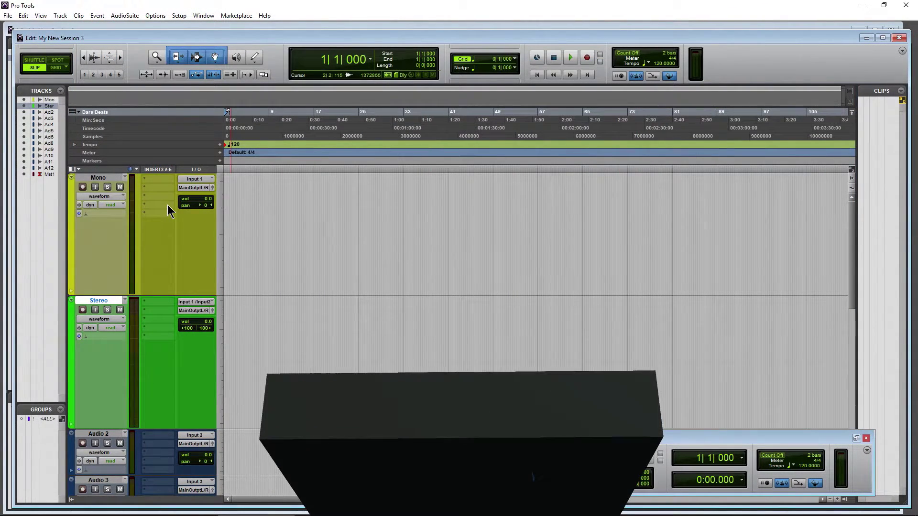
pyautogui.click(200, 301)
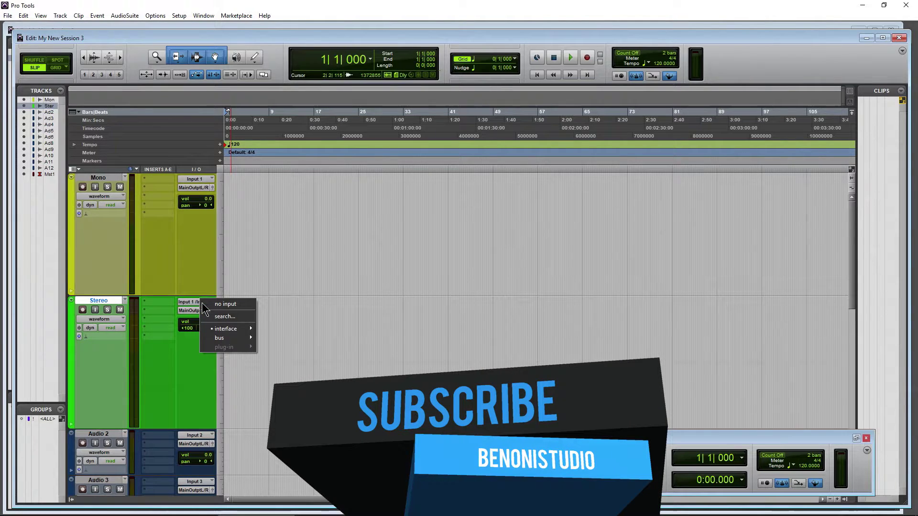
pyautogui.moveTo(229, 328)
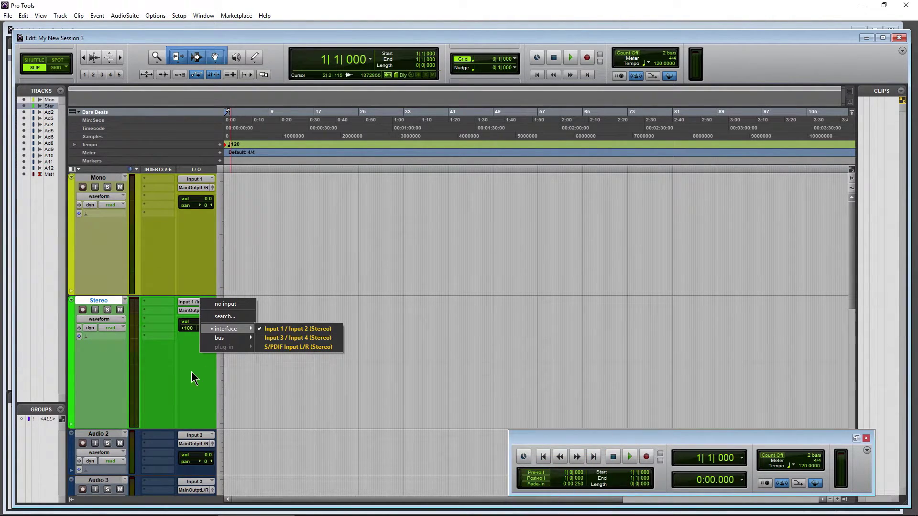
pyautogui.click(182, 374)
# Step: Select the Mono track and check that the Mono and Audio 3 input menus list Input 1–4
pyautogui.click(107, 180)
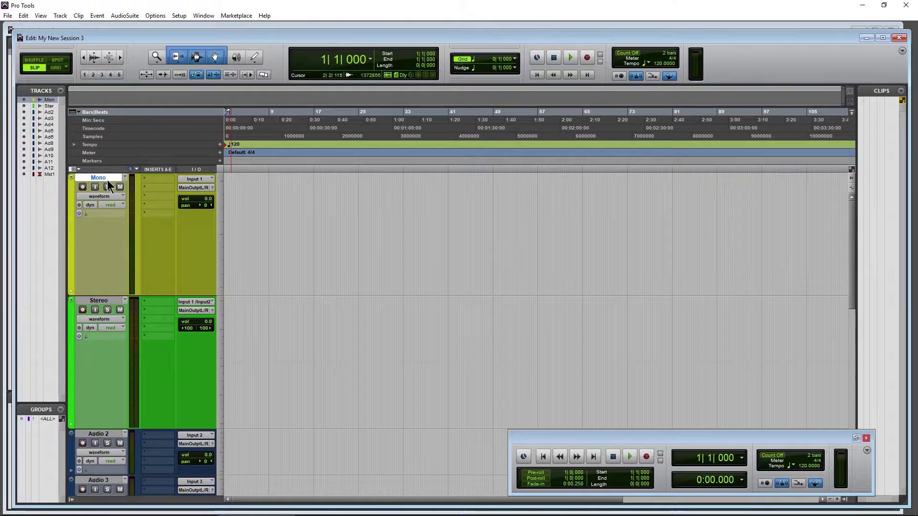
pyautogui.click(193, 179)
pyautogui.moveTo(220, 207)
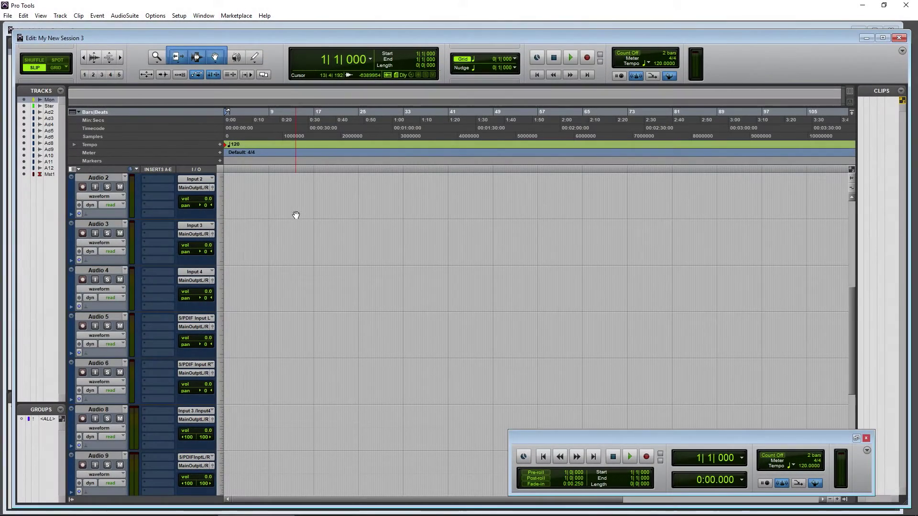
pyautogui.click(211, 225)
pyautogui.moveTo(241, 255)
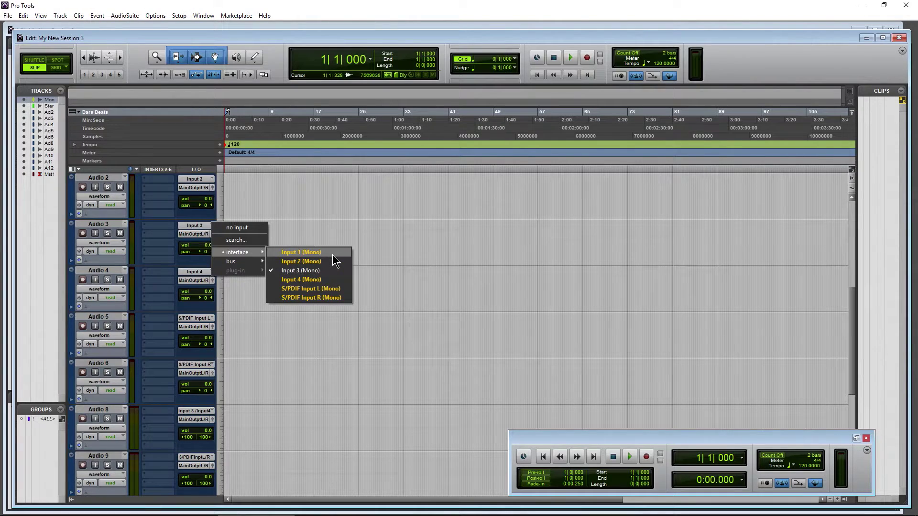
pyautogui.click(346, 236)
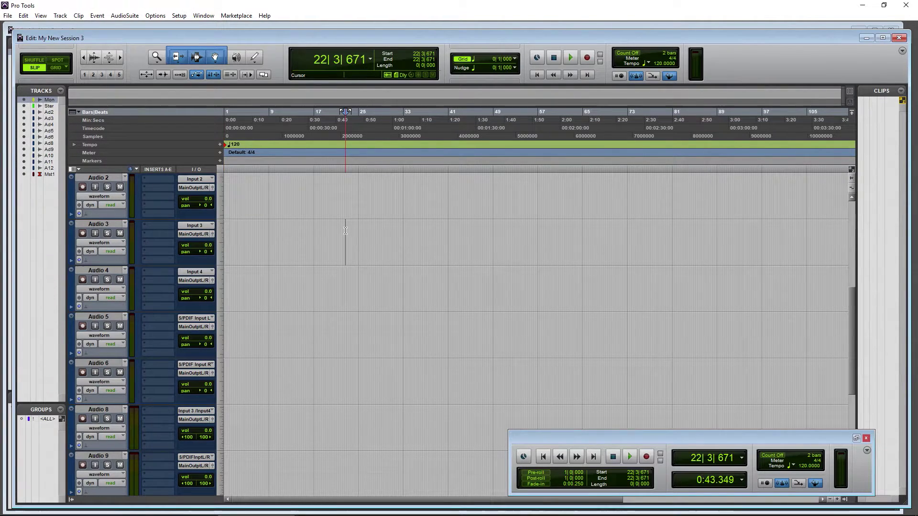
pyautogui.scroll(5, 151, 312)
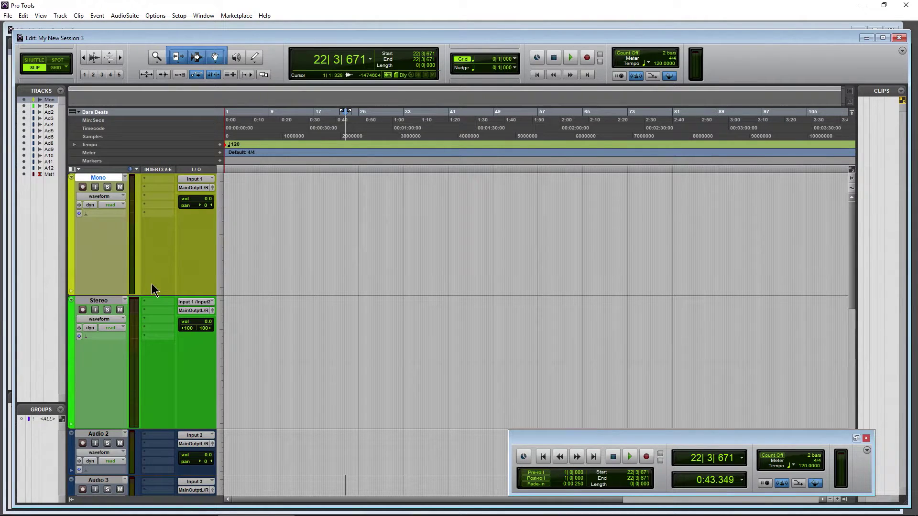
# Step: Reopen I/O Setup, collapse Input 1 / Input 2, browse the Output, Bus and Insert tabs, then return to Input
pyautogui.click(178, 18)
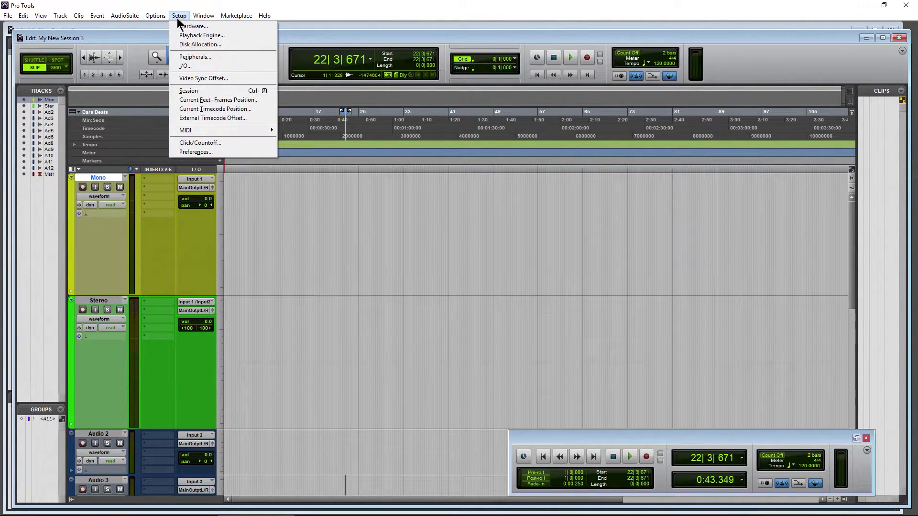
pyautogui.click(185, 69)
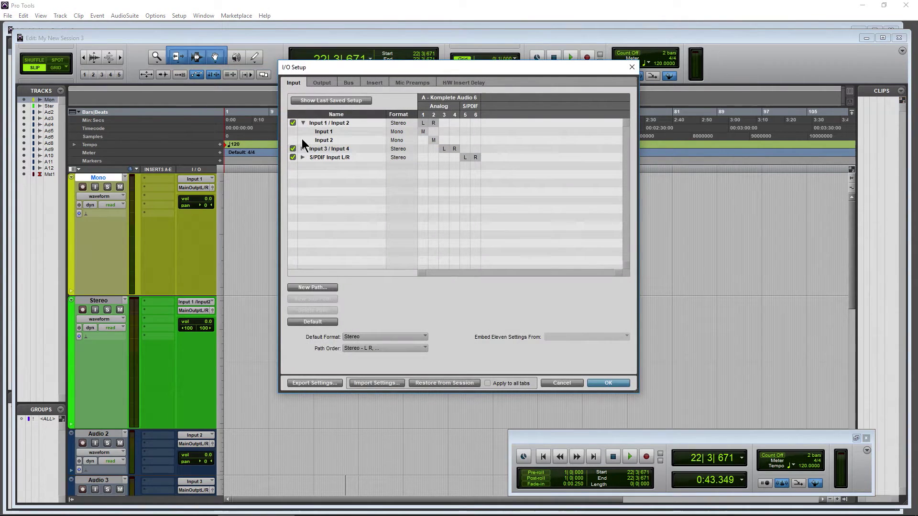
pyautogui.click(302, 122)
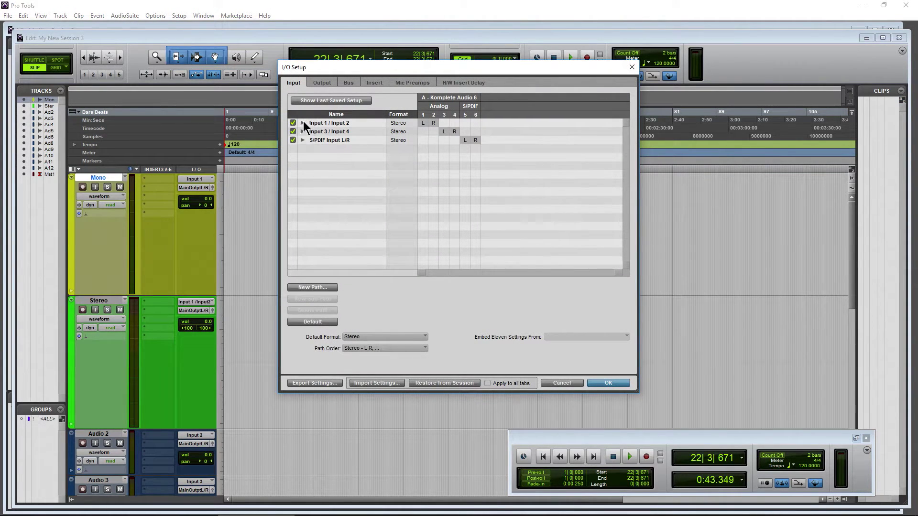
pyautogui.click(321, 82)
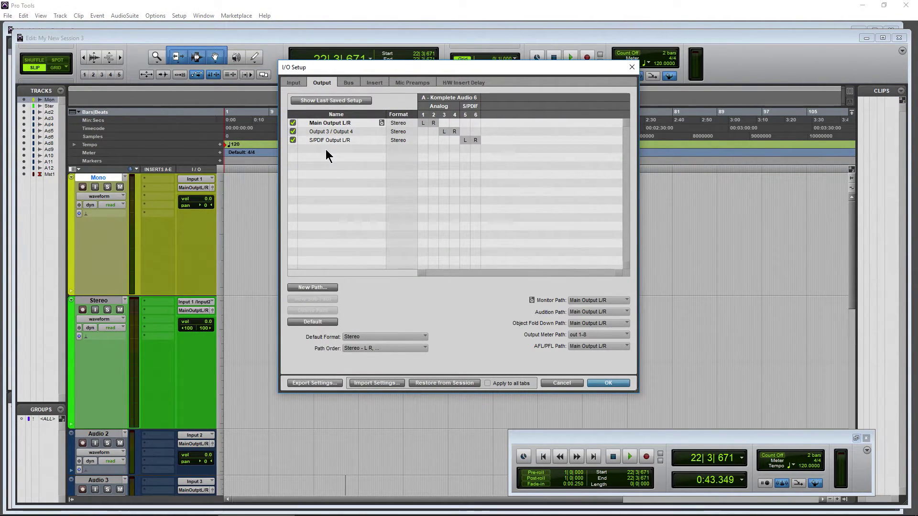
pyautogui.click(348, 84)
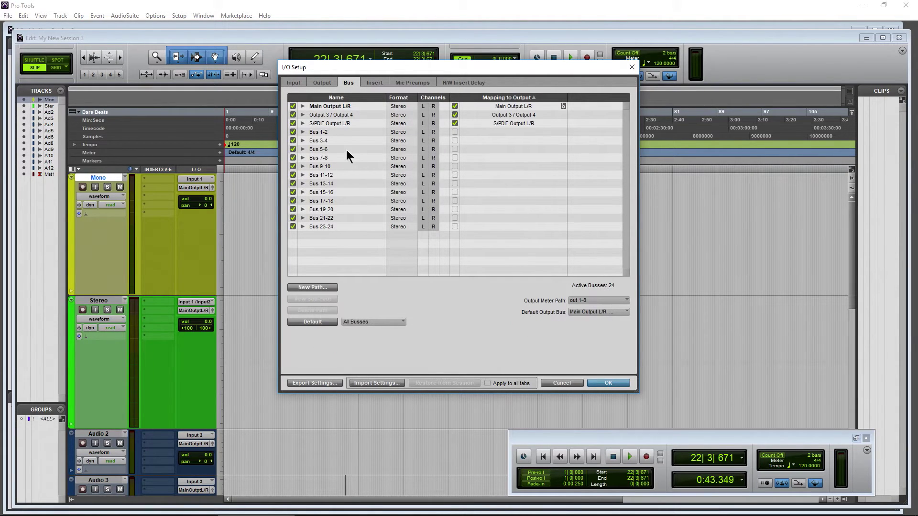
pyautogui.click(373, 83)
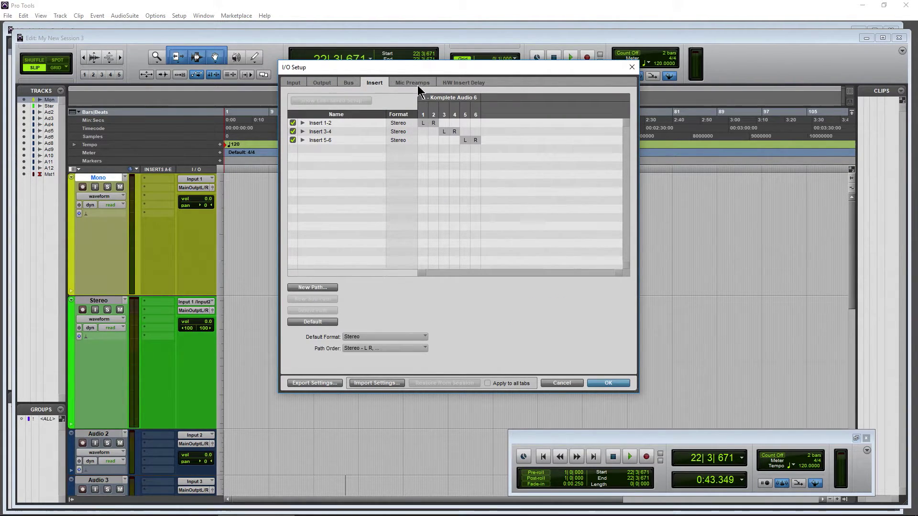
pyautogui.click(298, 82)
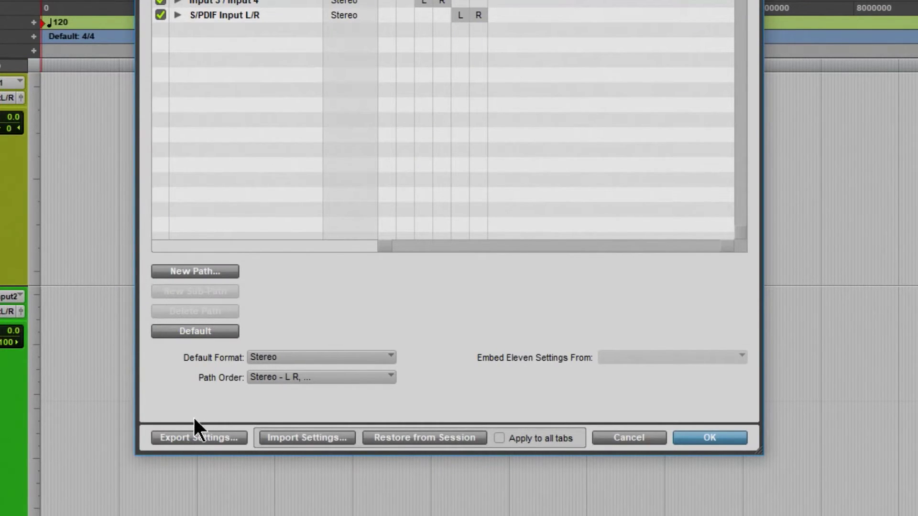
# Step: Export the I/O settings as 'Komplete Audio 6', close I/O Setup with OK, and set the timeline insertion point
pyautogui.click(187, 437)
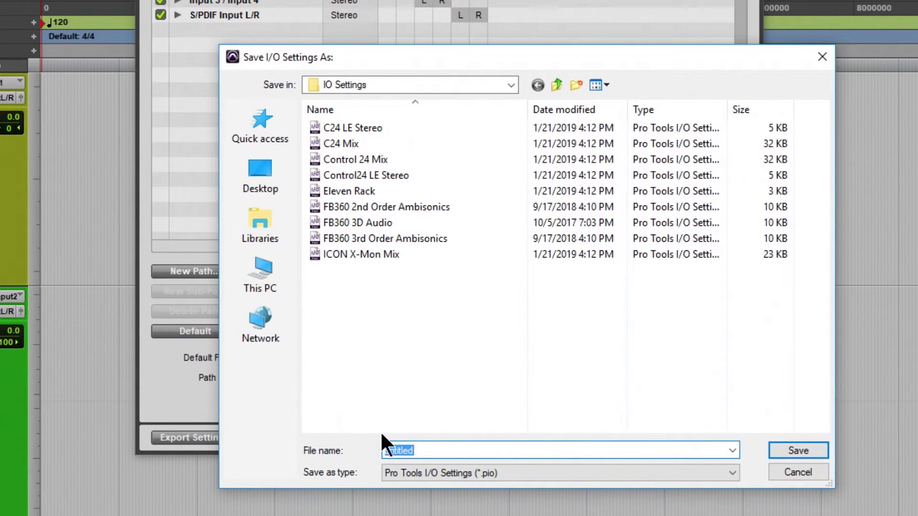
pyautogui.write('Komplete Audio 6')
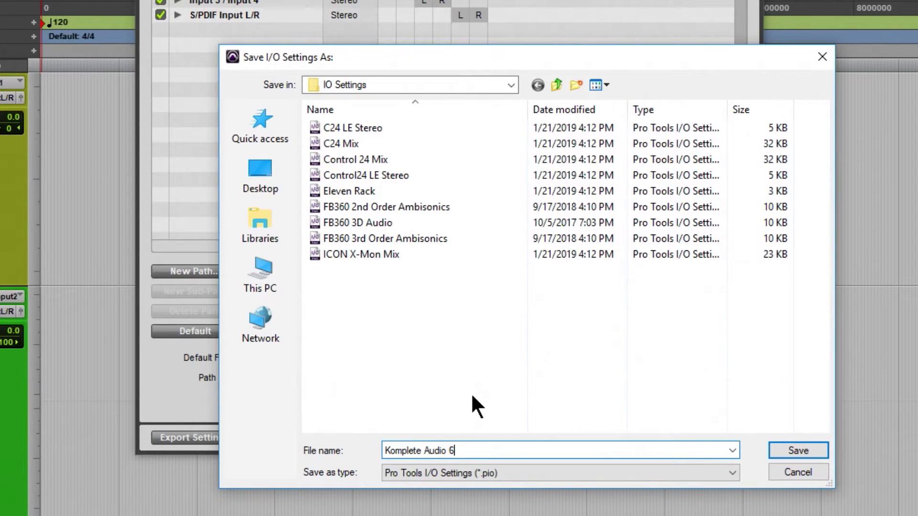
pyautogui.click(785, 450)
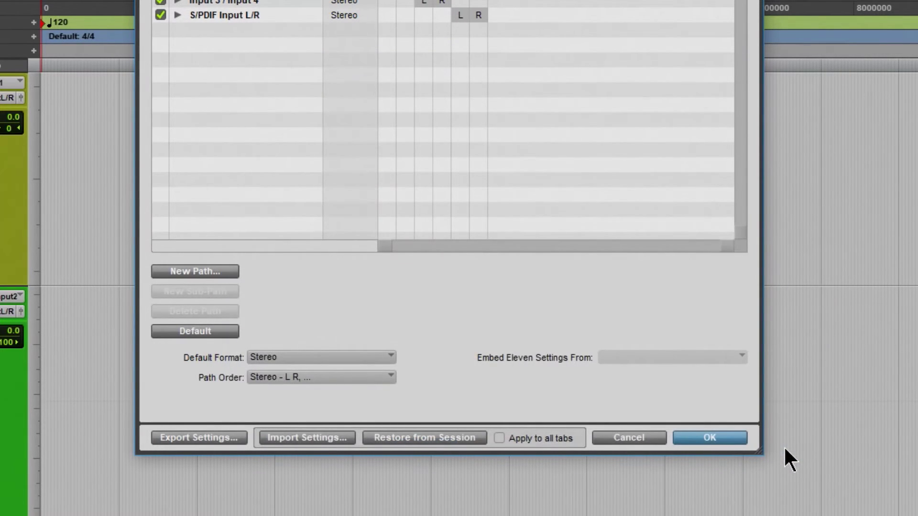
pyautogui.click(701, 438)
pyautogui.click(295, 417)
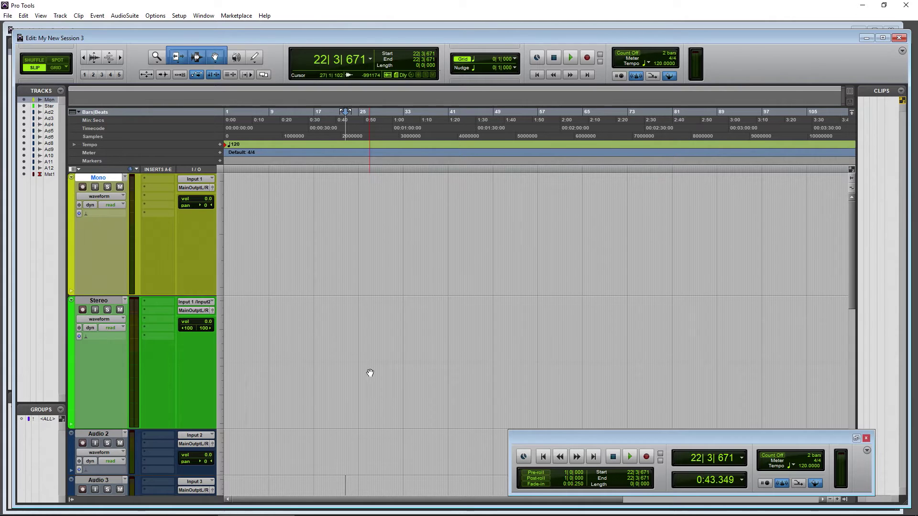
# Step: Open I/O Setup, glance at the Output tab, and expand Input 1 / Input 2 on the Input tab
pyautogui.click(179, 15)
pyautogui.click(179, 15)
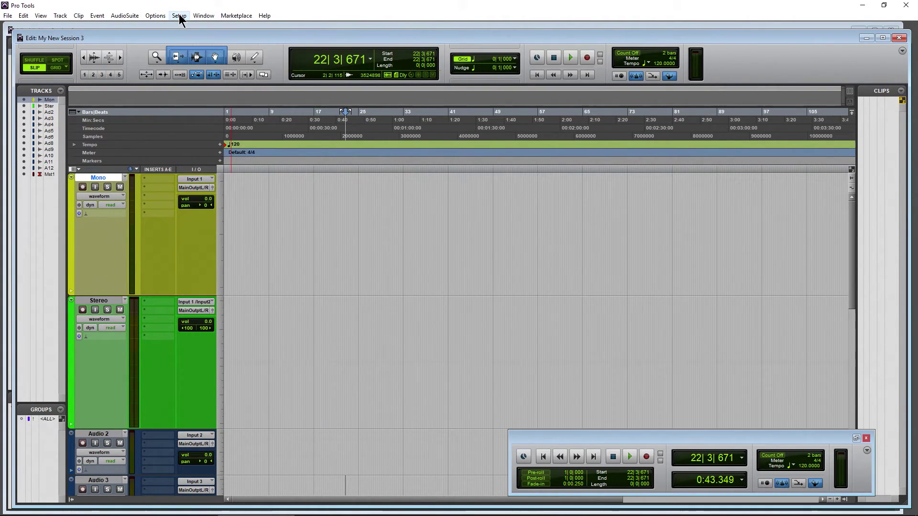
pyautogui.click(179, 15)
pyautogui.click(185, 56)
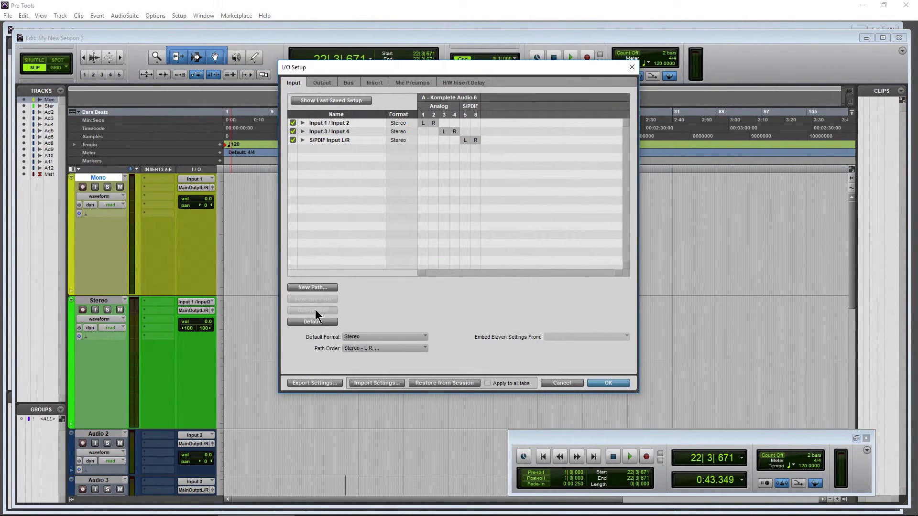
pyautogui.click(320, 83)
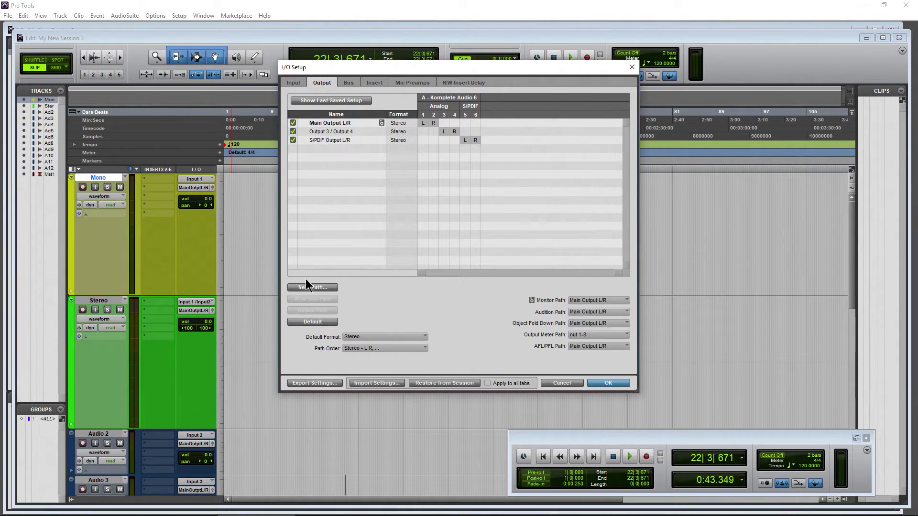
pyautogui.click(293, 83)
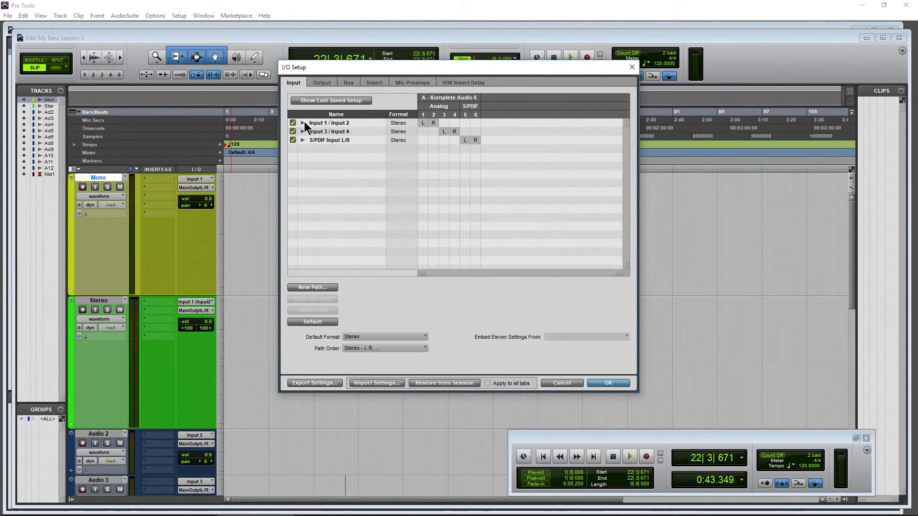
pyautogui.click(302, 123)
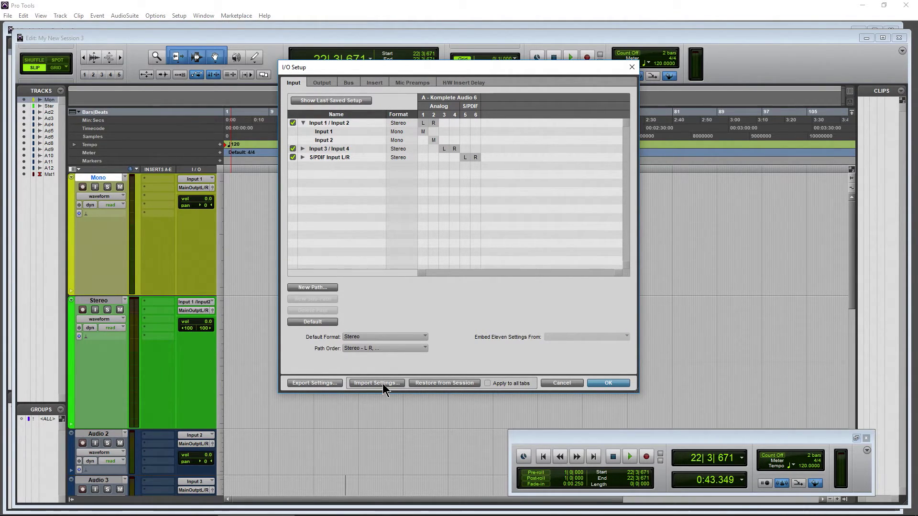
# Step: Import the Komplete Audio 6 settings file to all tabs, keeping the unused busses
pyautogui.click(488, 383)
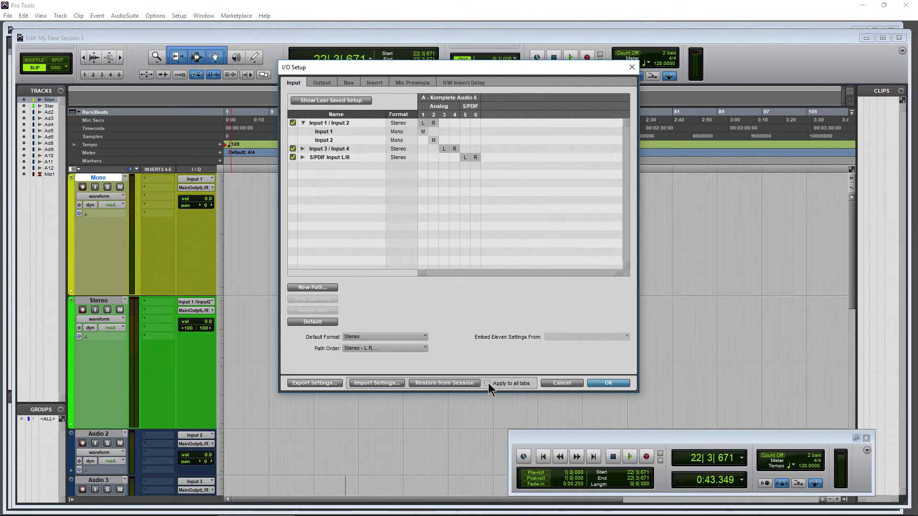
pyautogui.click(360, 384)
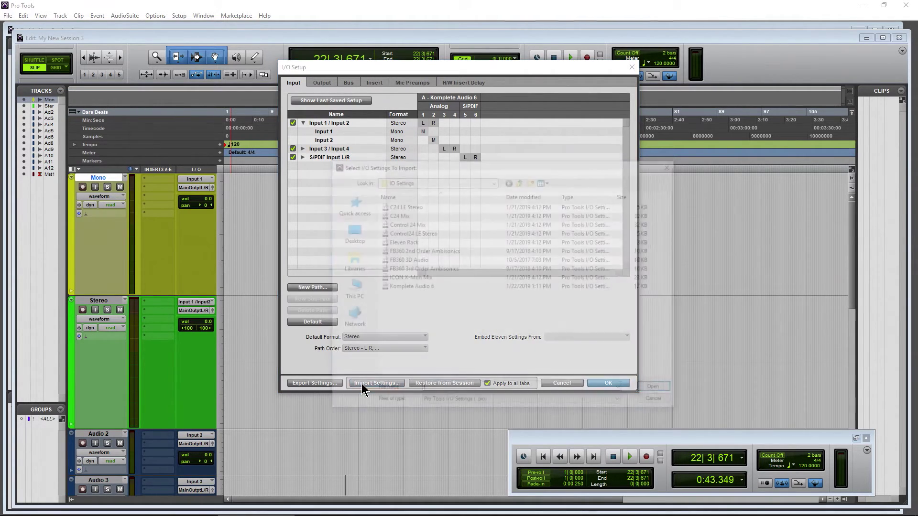
pyautogui.click(409, 286)
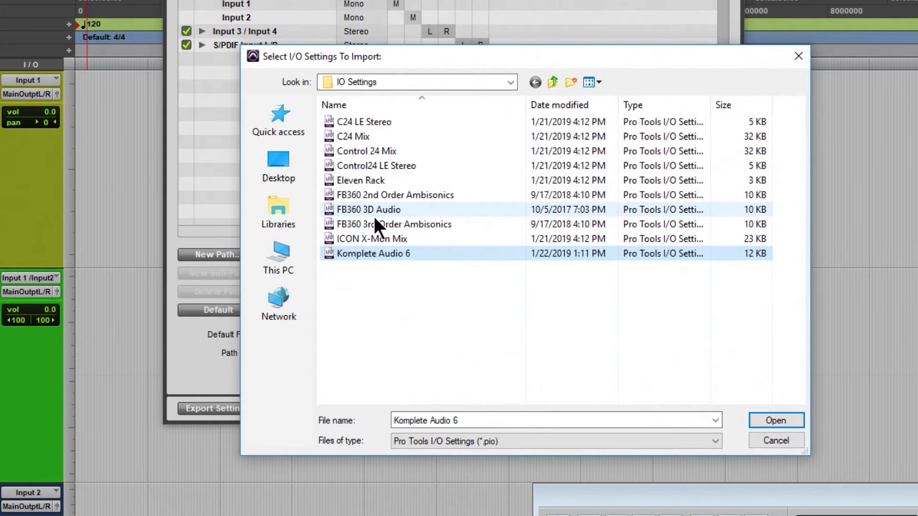
pyautogui.click(775, 420)
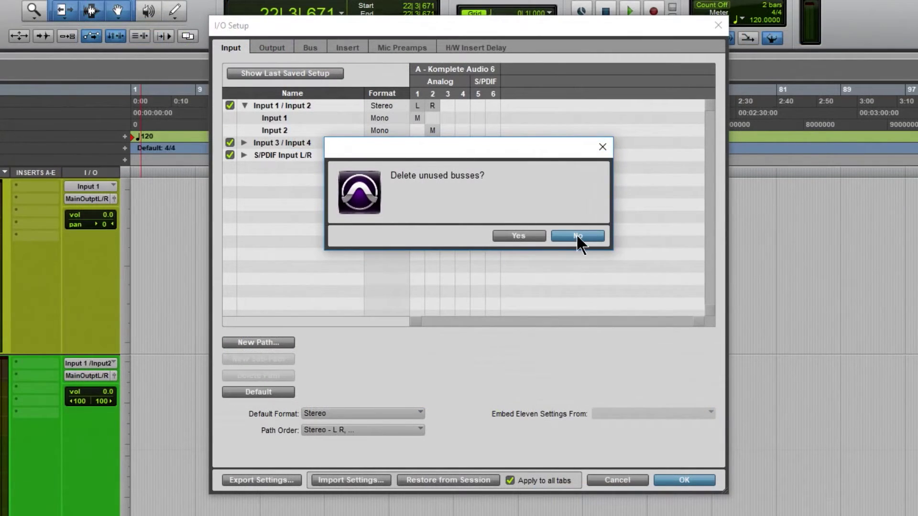
pyautogui.click(575, 135)
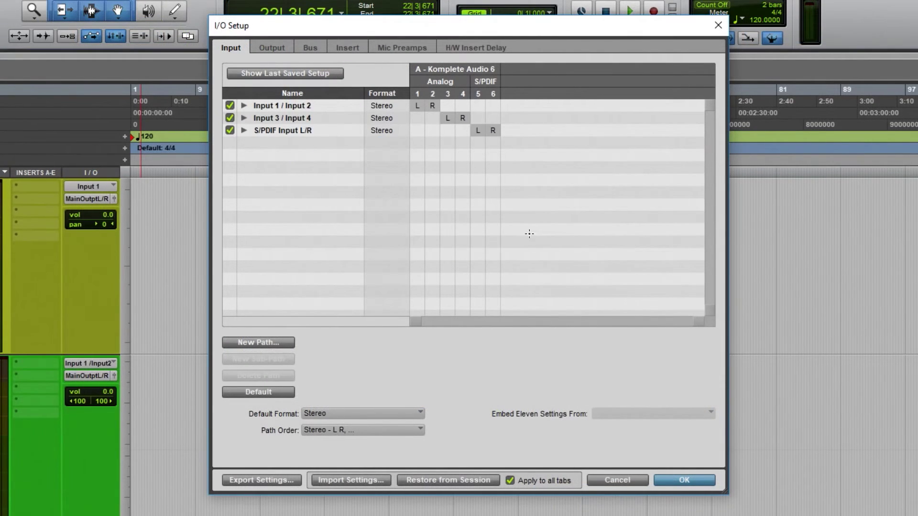
# Step: Review the imported Output, Bus and Insert tabs, then return to the Input tab
pyautogui.click(282, 47)
pyautogui.click(308, 48)
pyautogui.click(337, 47)
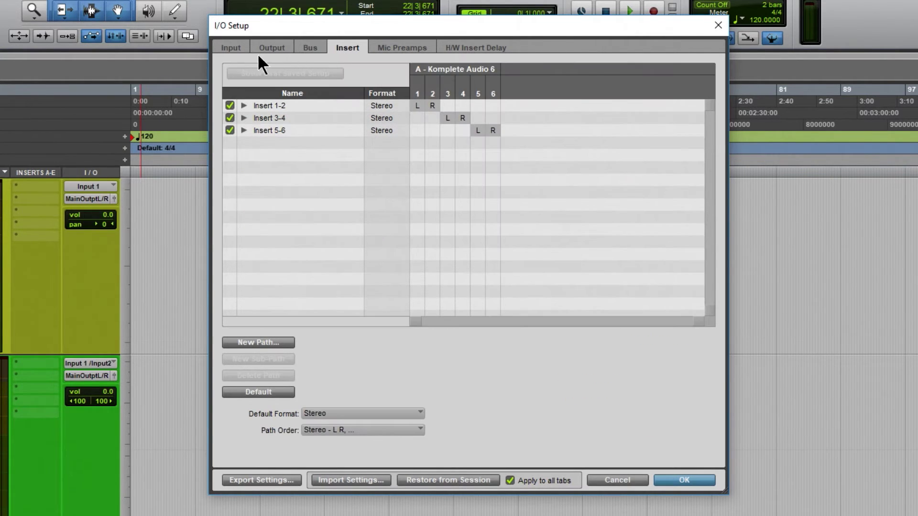
pyautogui.click(233, 47)
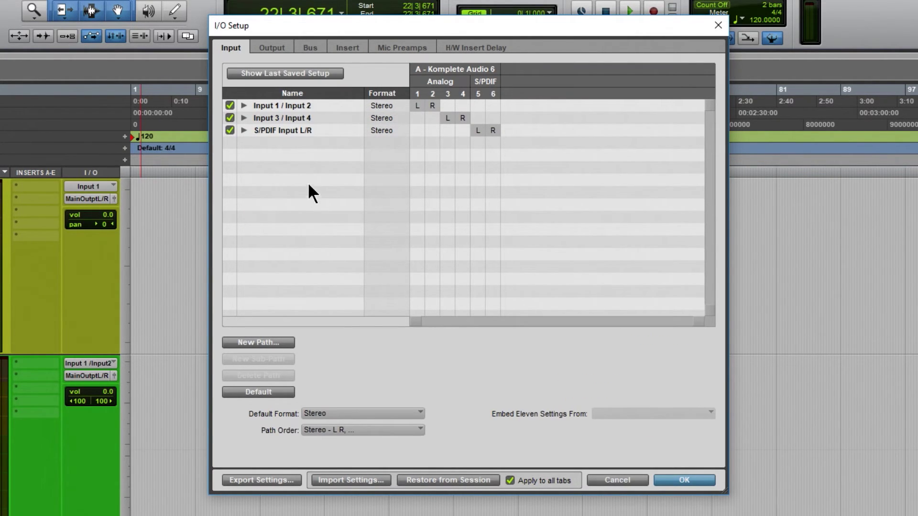
# Step: Confirm I/O Setup with OK and verify the Mono track keeps Input 1 and MainOutpt L/R
pyautogui.click(670, 480)
pyautogui.click(113, 186)
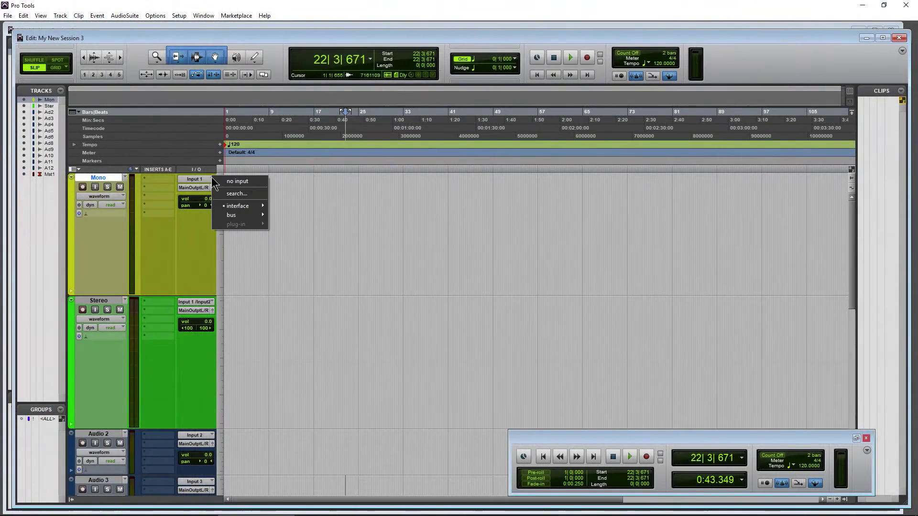
pyautogui.moveTo(244, 205)
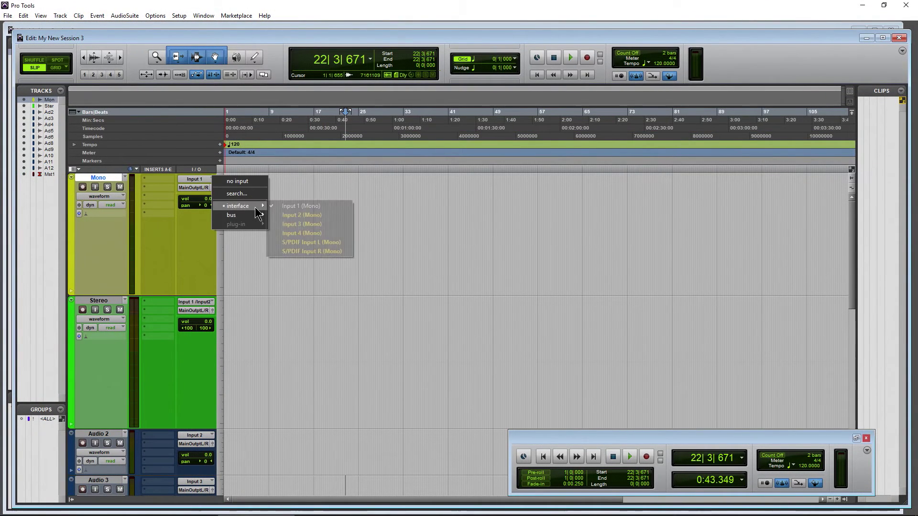
pyautogui.click(194, 234)
pyautogui.click(206, 188)
pyautogui.moveTo(228, 216)
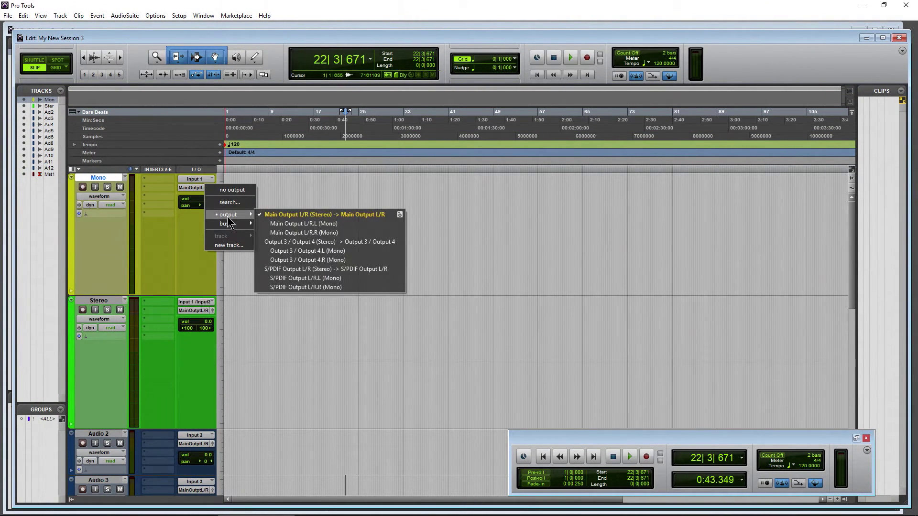
pyautogui.click(189, 242)
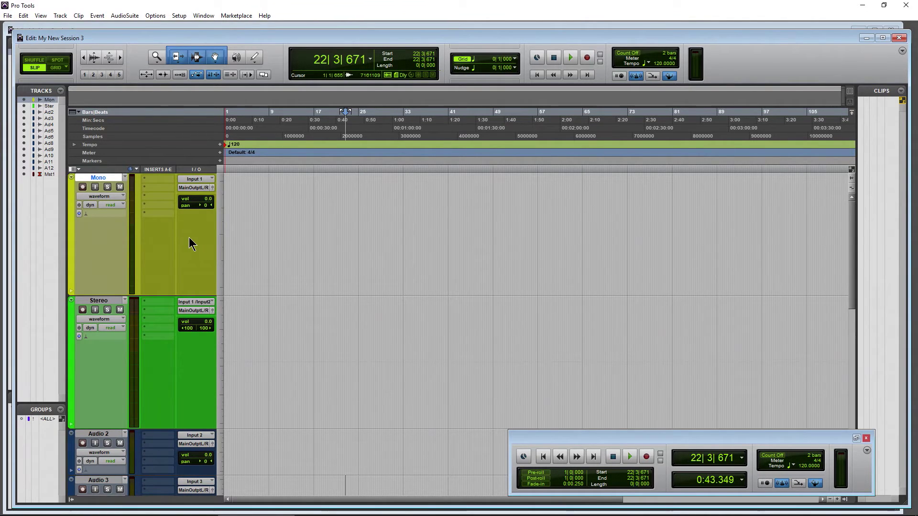
pyautogui.click(177, 16)
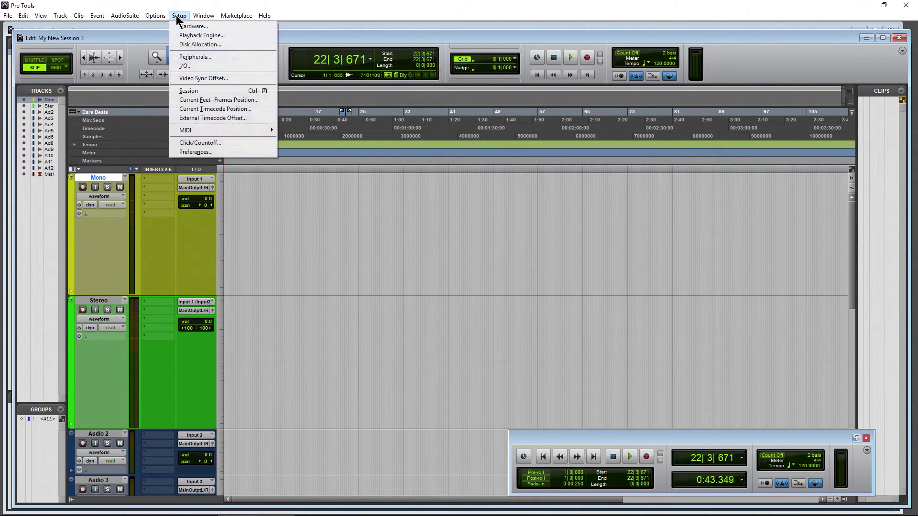
pyautogui.click(187, 68)
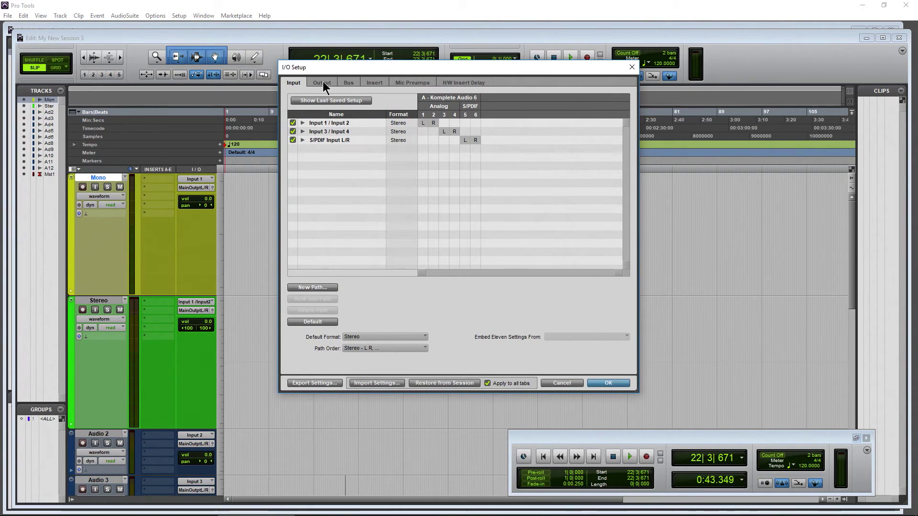
pyautogui.click(322, 83)
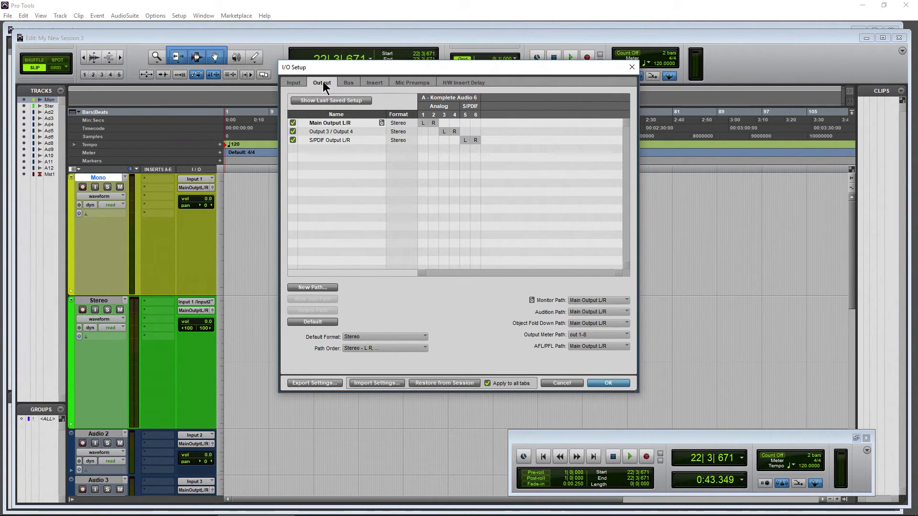
pyautogui.click(333, 133)
pyautogui.click(343, 132)
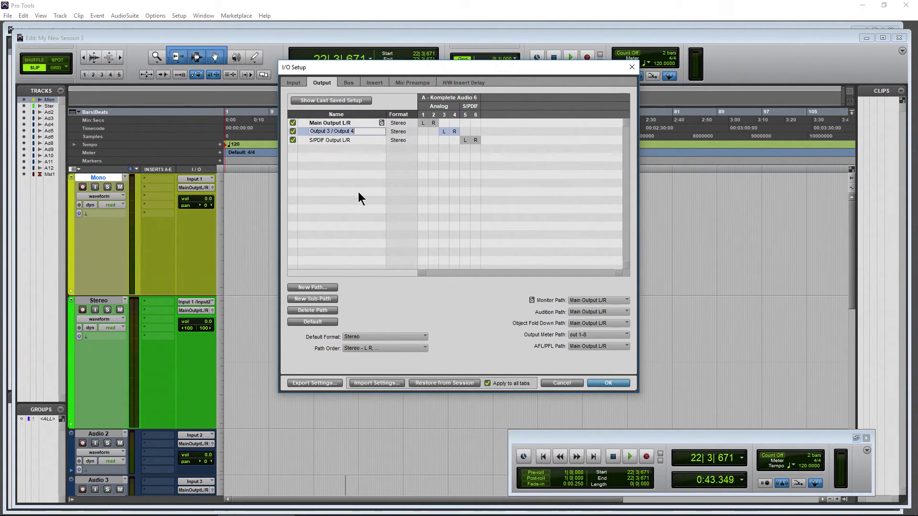
pyautogui.click(350, 82)
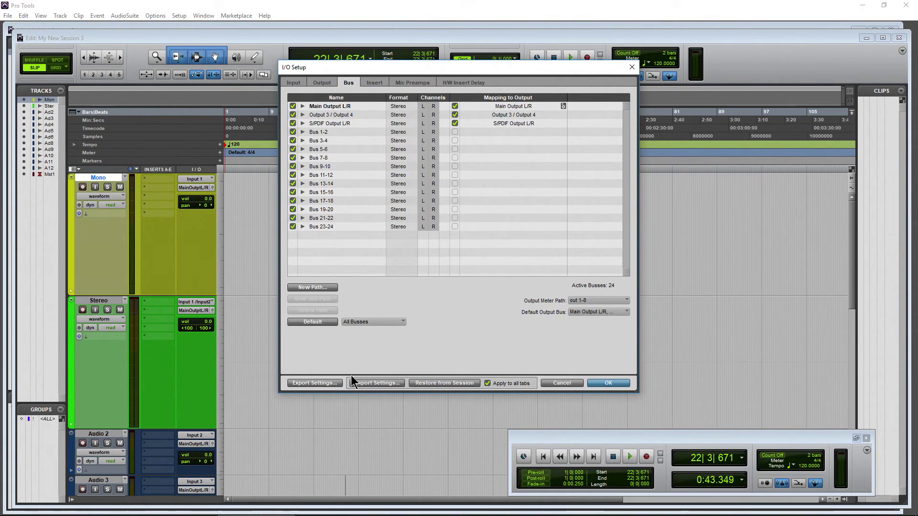
pyautogui.click(605, 383)
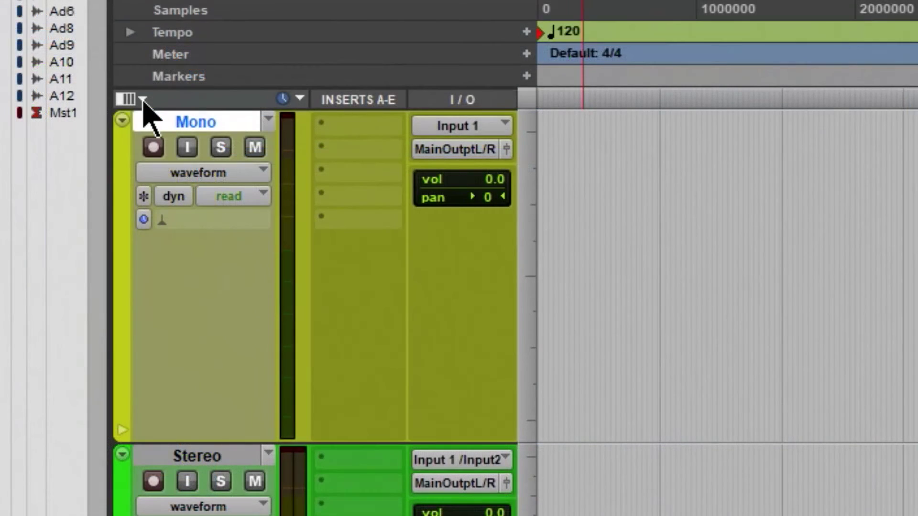
# Step: Glance at the Edit window's track column options, then switch to the Mix window with Ctrl+=
pyautogui.click(79, 169)
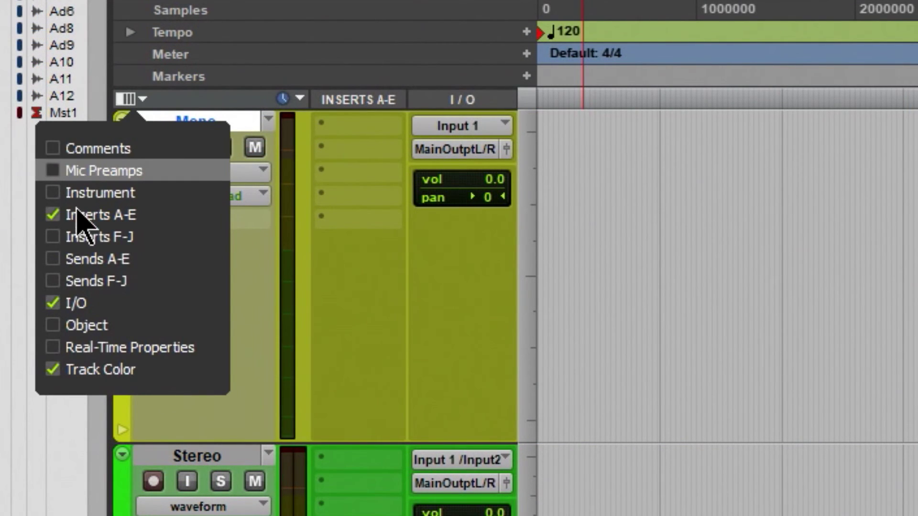
pyautogui.click(248, 406)
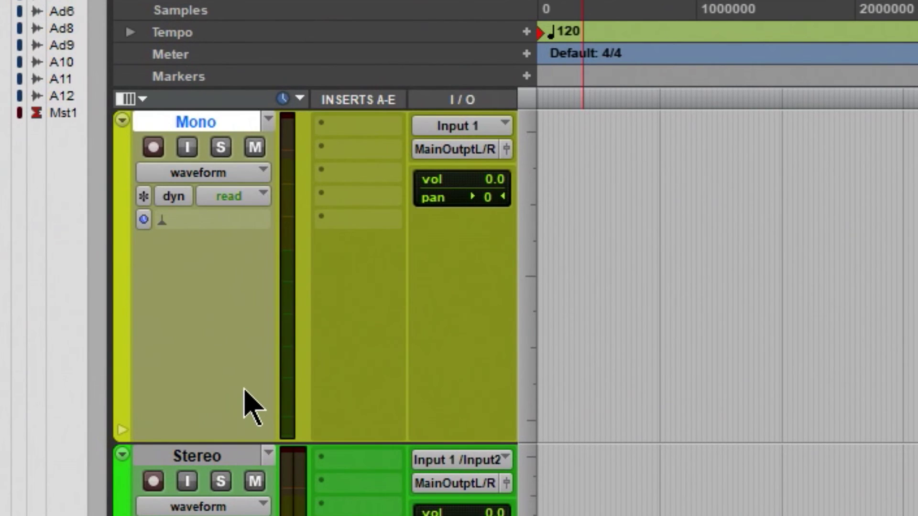
pyautogui.hotkey('ctrl', '=')
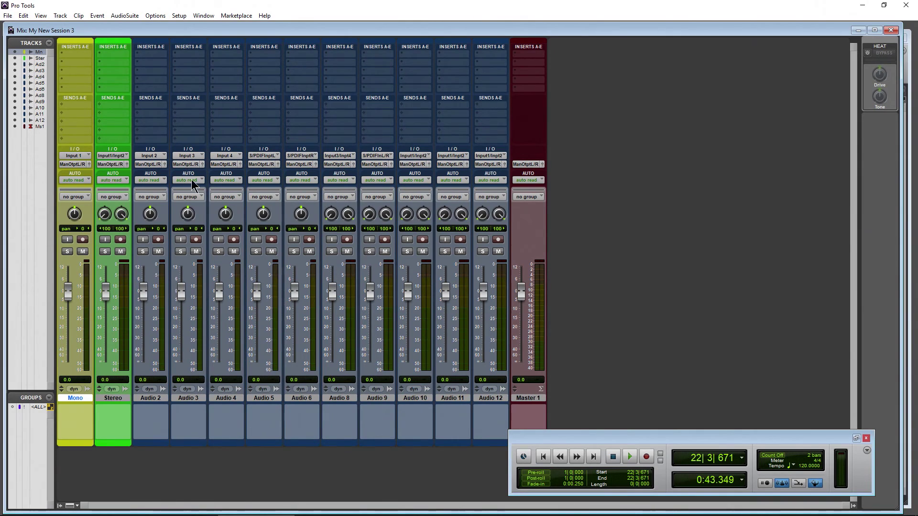
# Step: List the interface inputs available to the Audio 4 track without changing its assignment
pyautogui.click(236, 157)
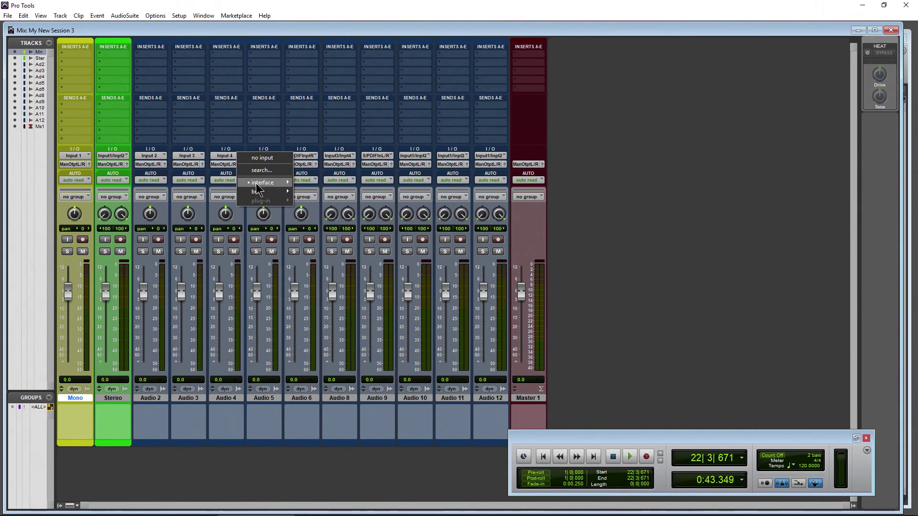
pyautogui.moveTo(262, 182)
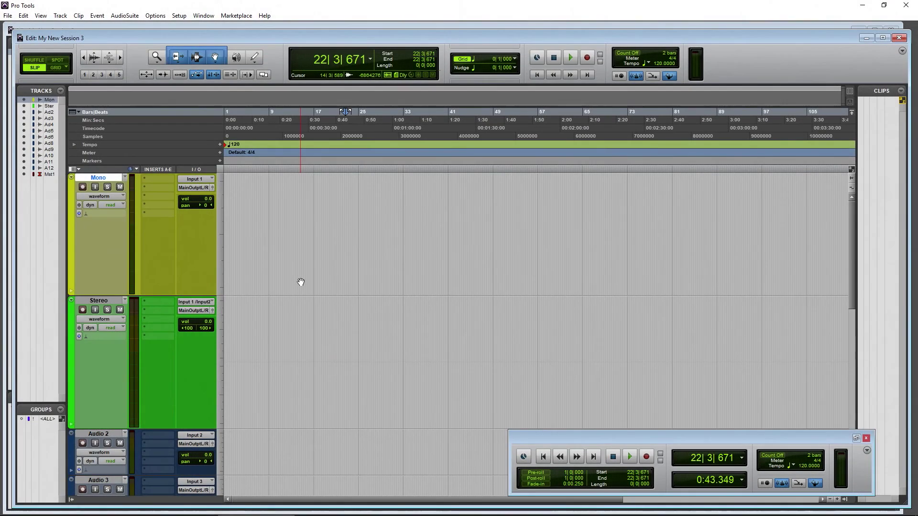